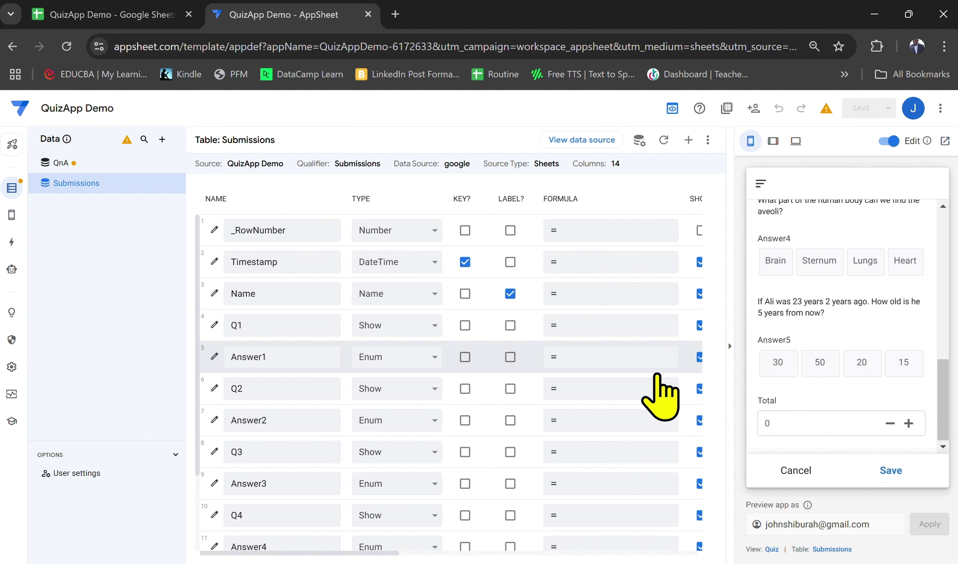
Open the Total column's settings and expand its Auto Compute section
{"action": "scroll", "coordinate": [659, 375], "scroll_direction": "down", "scroll_amount": 3}
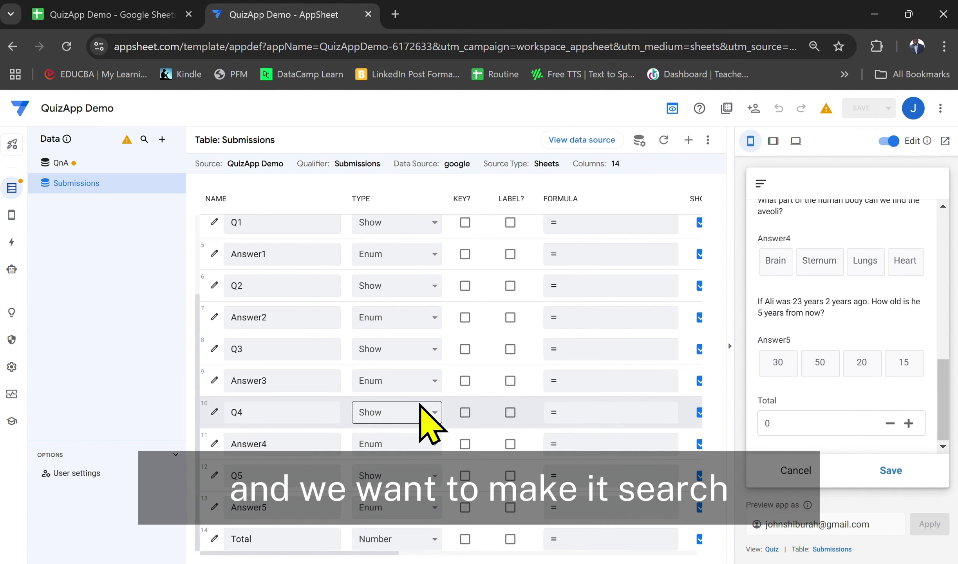
{"action": "scroll", "coordinate": [792, 321], "scroll_direction": "up", "scroll_amount": 5}
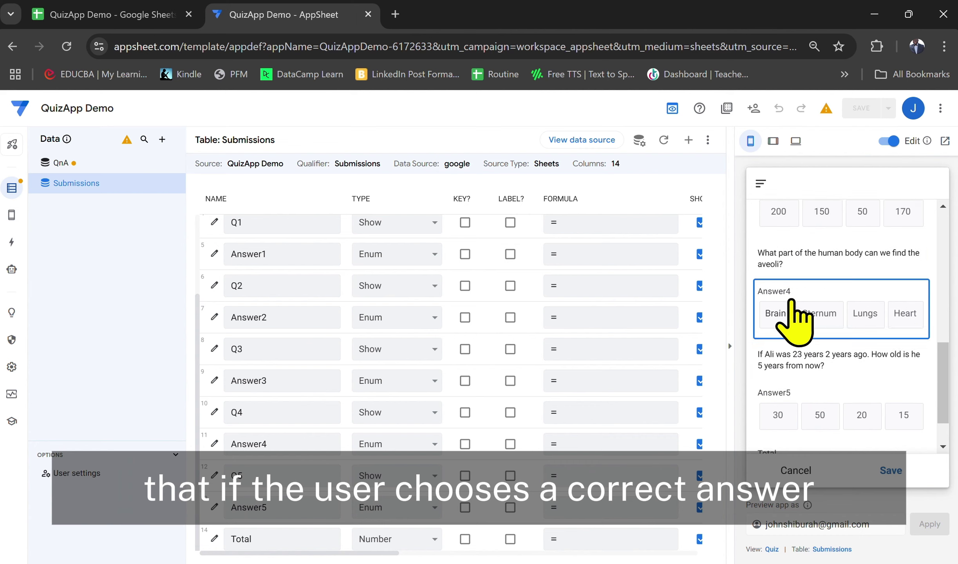
{"action": "scroll", "coordinate": [792, 302], "scroll_direction": "up", "scroll_amount": 7}
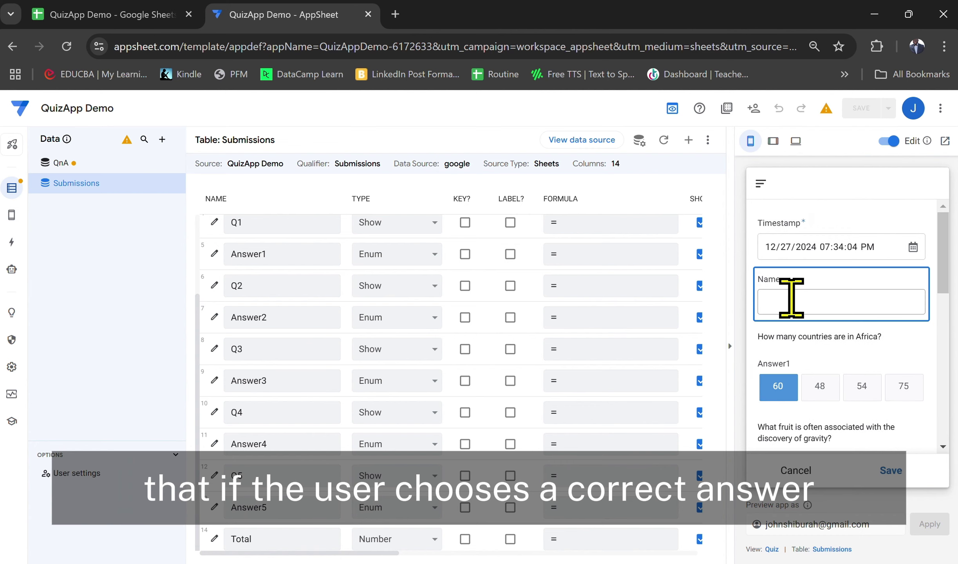
{"action": "scroll", "coordinate": [792, 300], "scroll_direction": "down", "scroll_amount": 3}
{"action": "scroll", "coordinate": [792, 302], "scroll_direction": "up", "scroll_amount": 1}
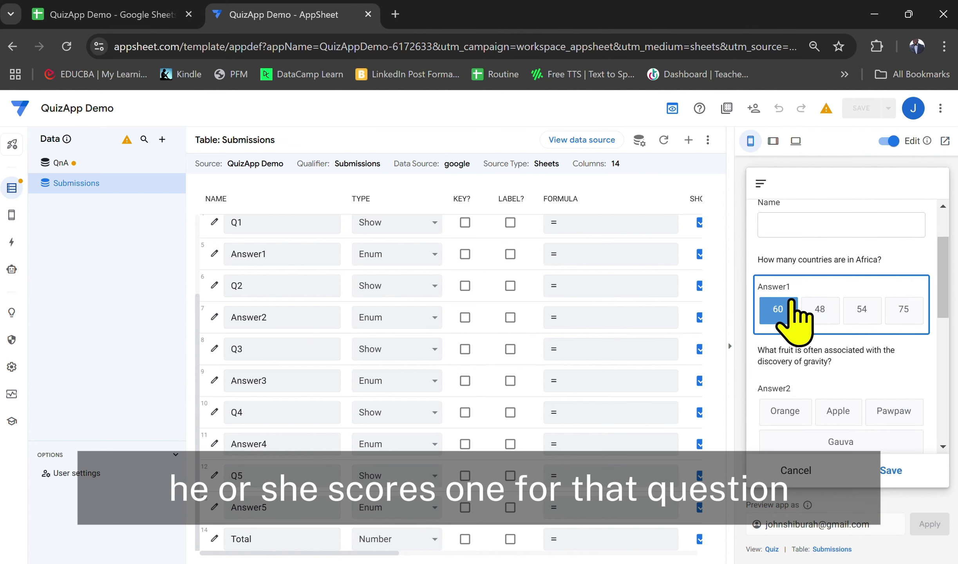
{"action": "mouse_move", "coordinate": [793, 300]}
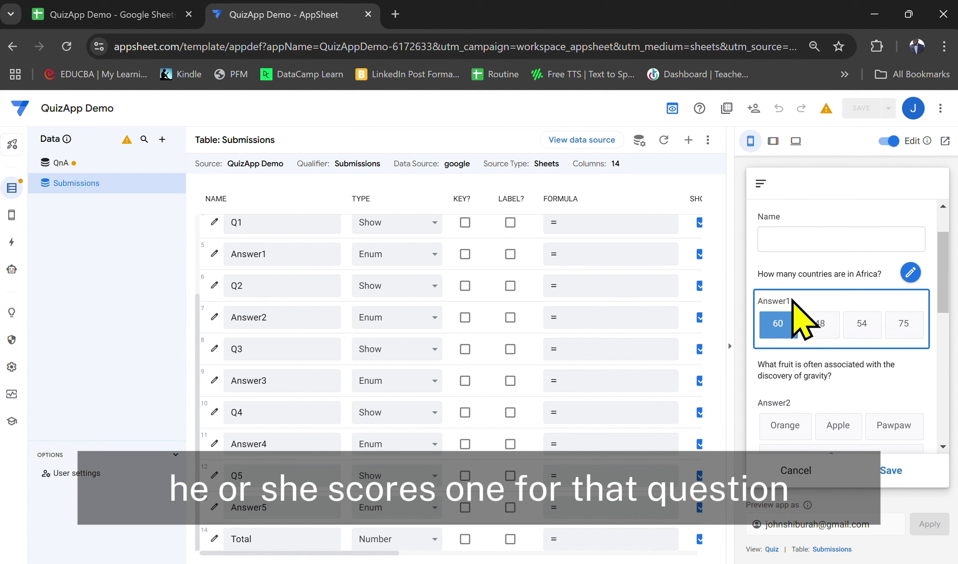
{"action": "scroll", "coordinate": [792, 300], "scroll_direction": "down", "scroll_amount": 8}
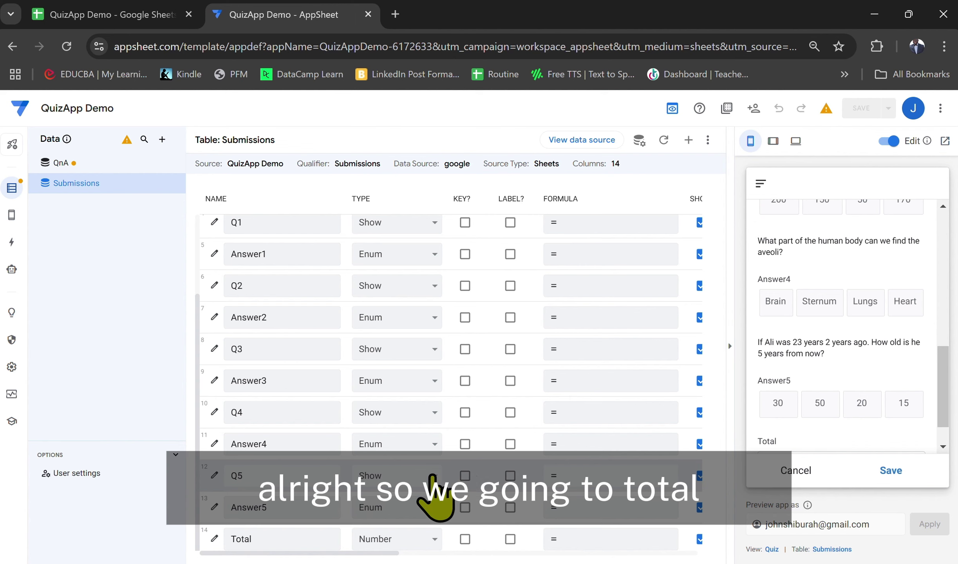
{"action": "left_click", "coordinate": [214, 540]}
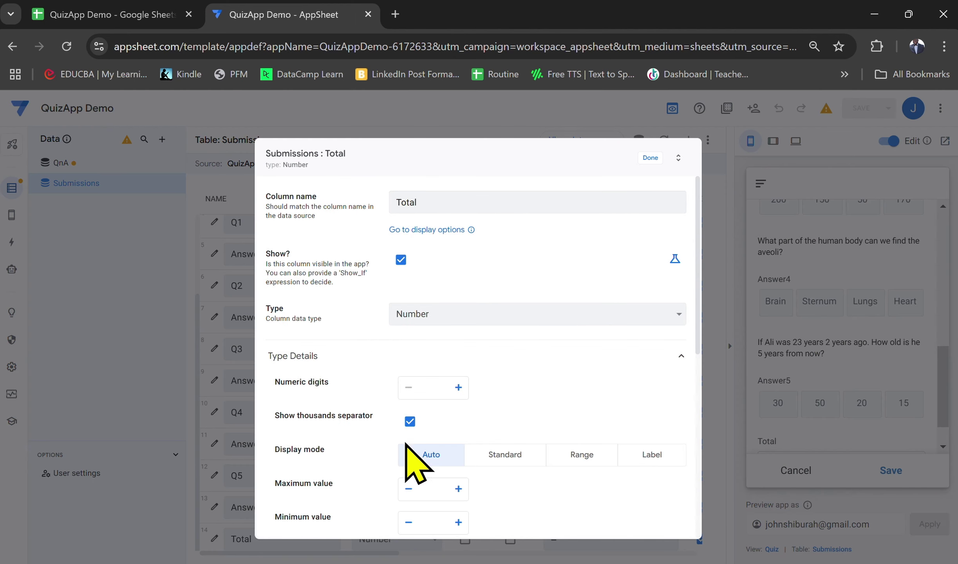
{"action": "scroll", "coordinate": [546, 371], "scroll_direction": "down", "scroll_amount": 10}
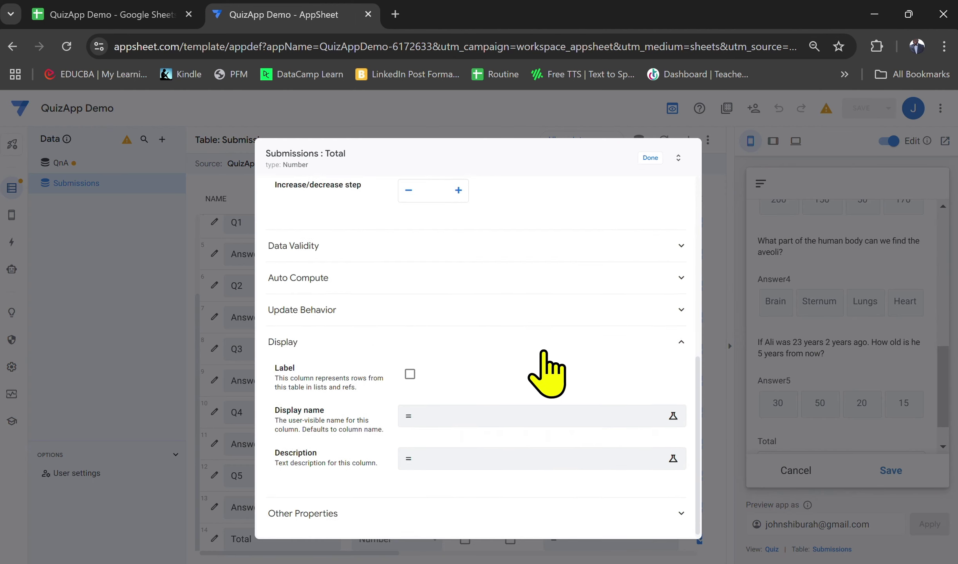
{"action": "left_click", "coordinate": [454, 276]}
{"action": "left_click", "coordinate": [455, 277]}
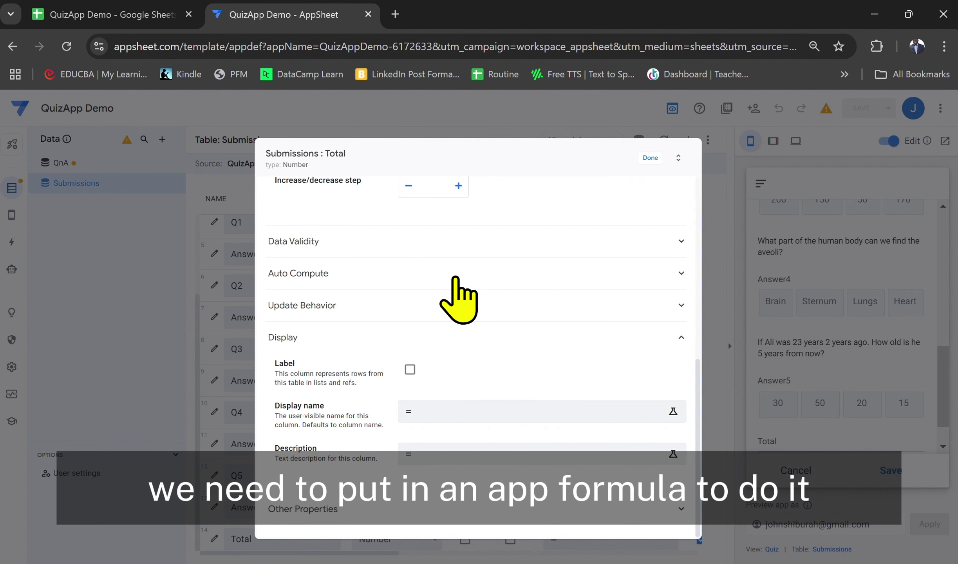
{"action": "left_click", "coordinate": [408, 276]}
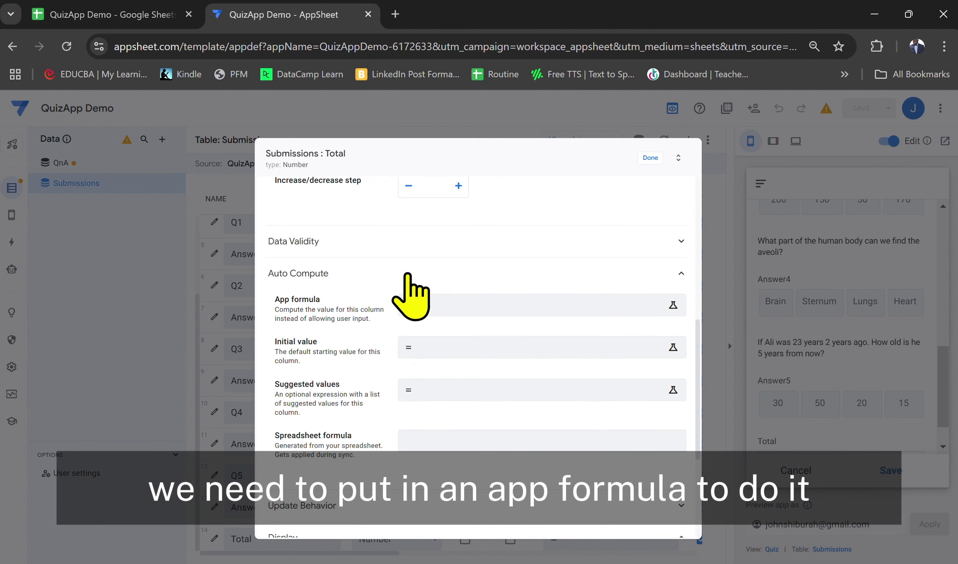
Start the Total app formula as if([Answer1]=index(QnA[Correct Answer],1)
{"action": "left_click", "coordinate": [455, 309]}
{"action": "type", "text": "[Answer1]="}
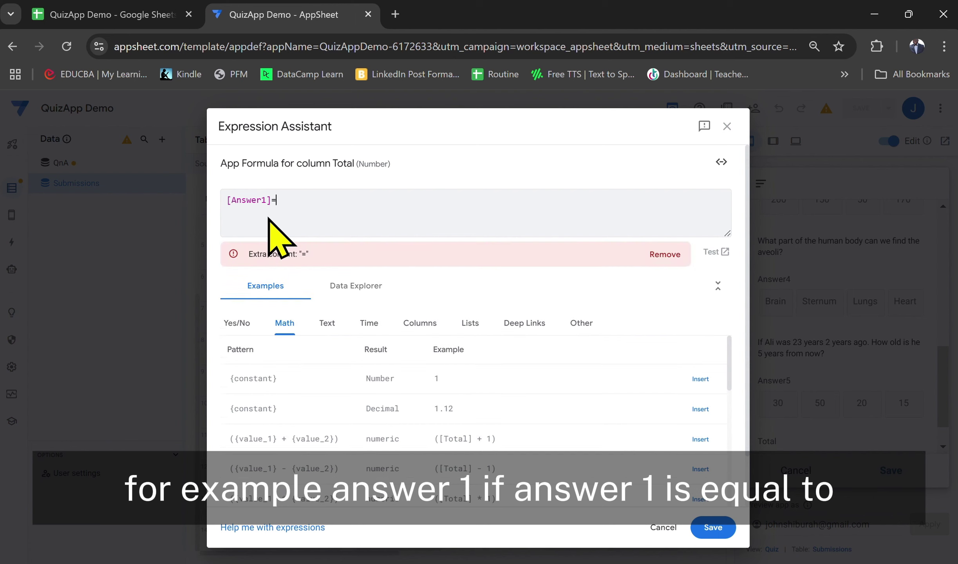
{"action": "type", "text": "indec"}
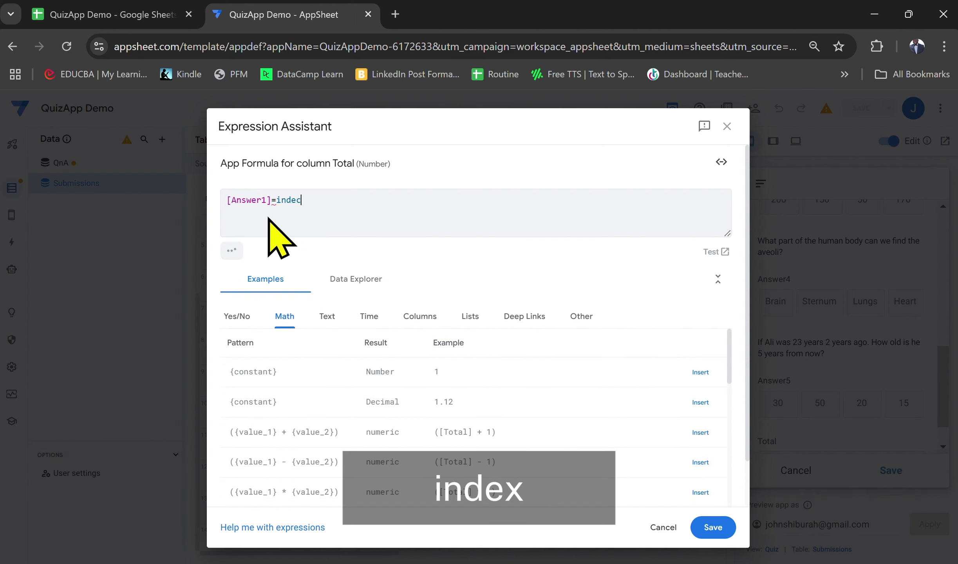
{"action": "key", "text": "BackSpace"}
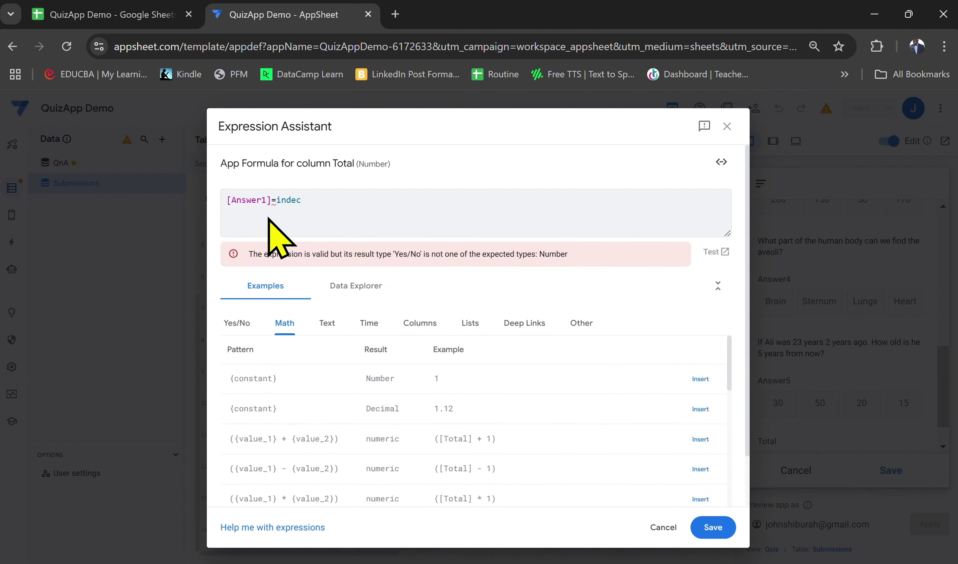
{"action": "type", "text": "x("}
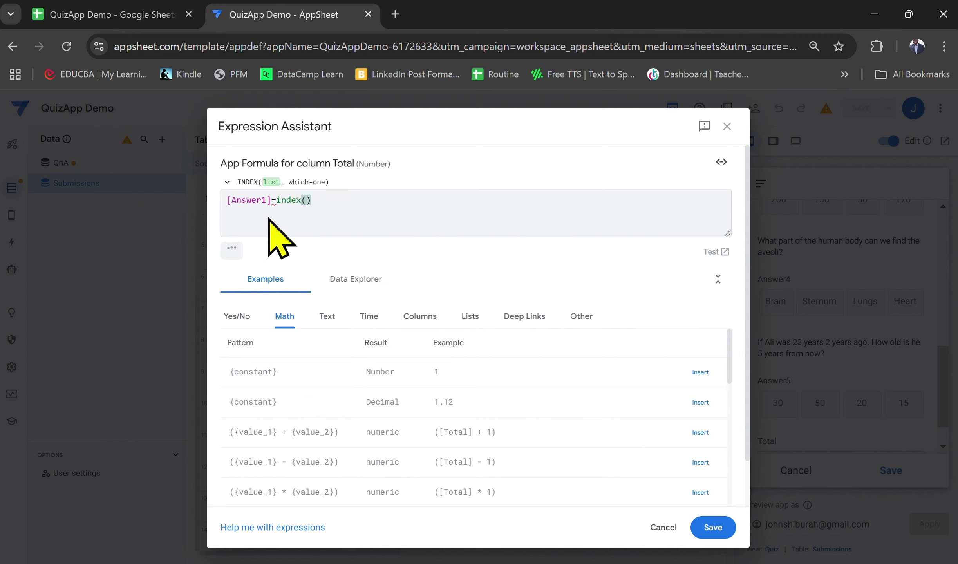
{"action": "type", "text": "QnA"}
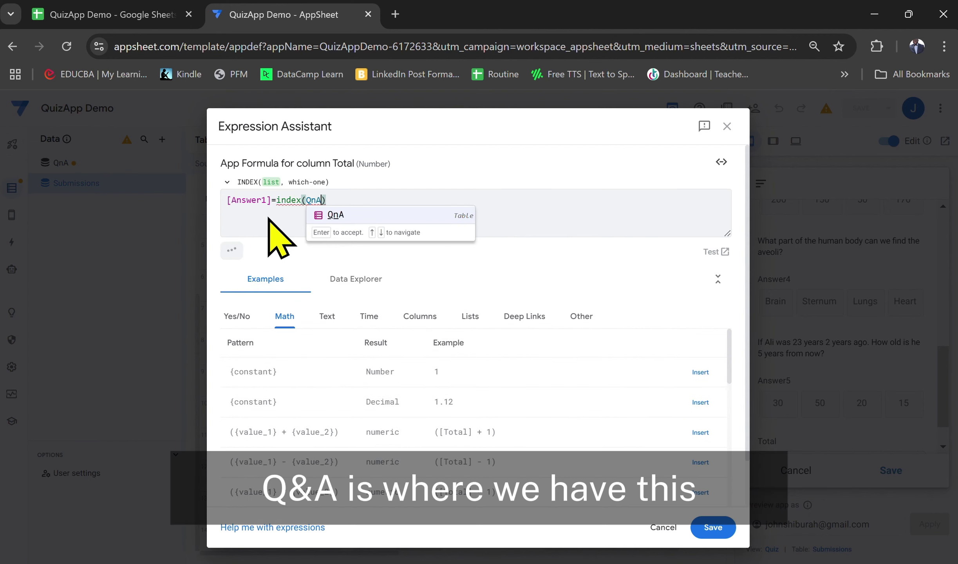
{"action": "type", "text": "["}
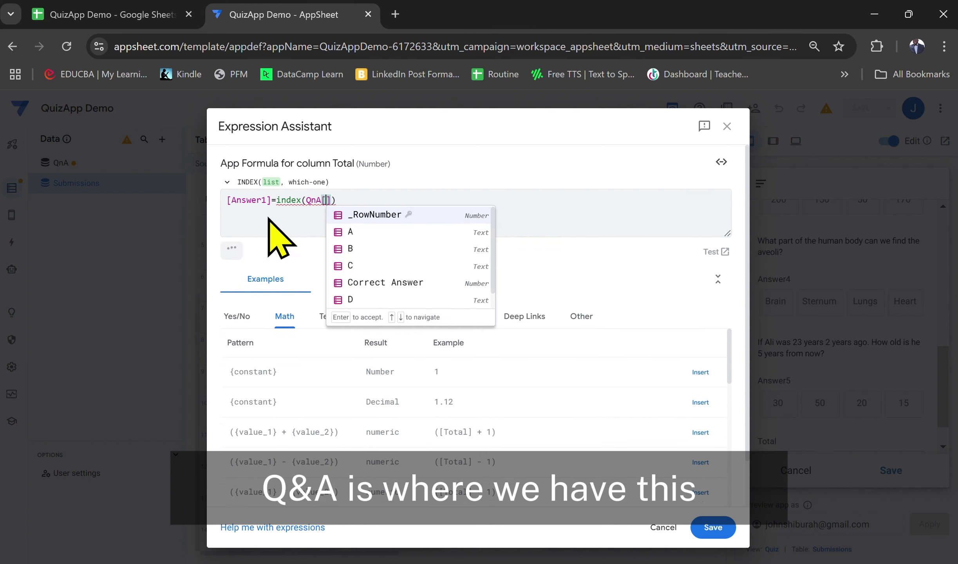
{"action": "left_click", "coordinate": [396, 283]}
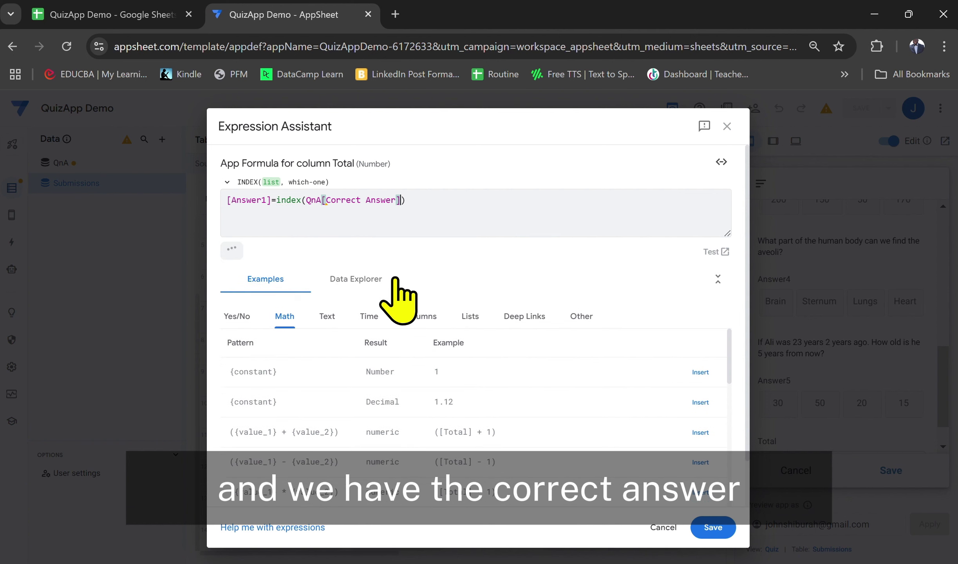
{"action": "type", "text": ",1"}
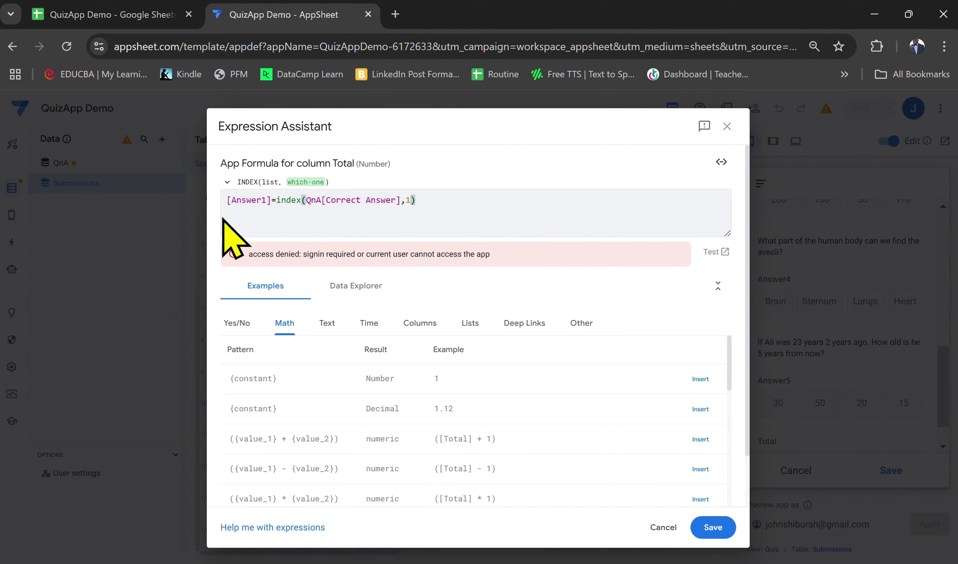
{"action": "triple_click", "coordinate": [225, 202]}
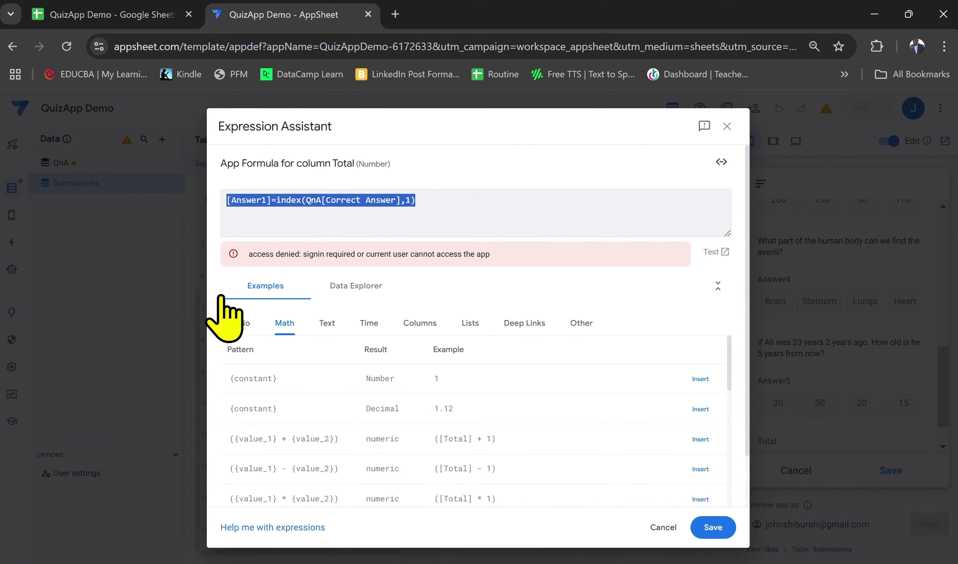
{"action": "key", "text": "Right"}
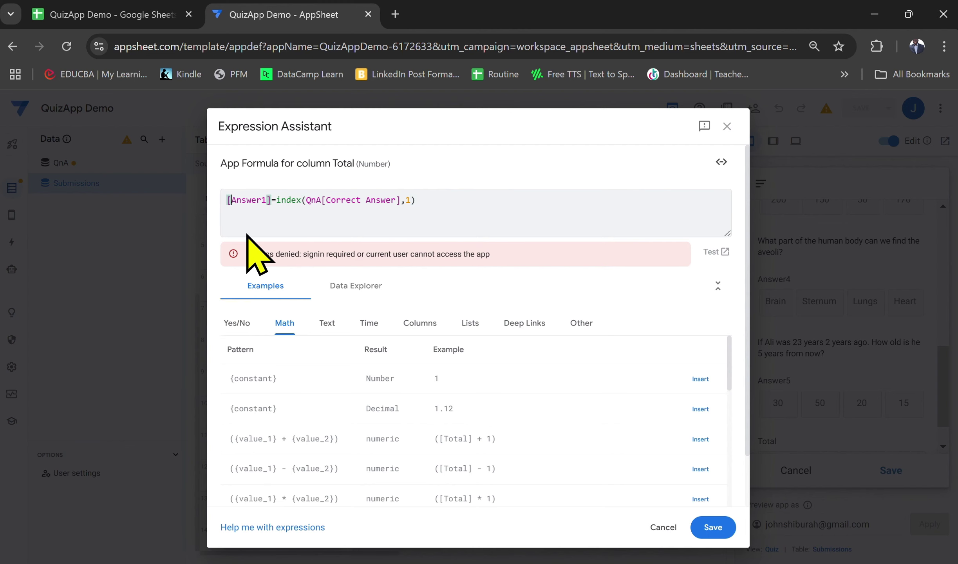
{"action": "type", "text": "if"}
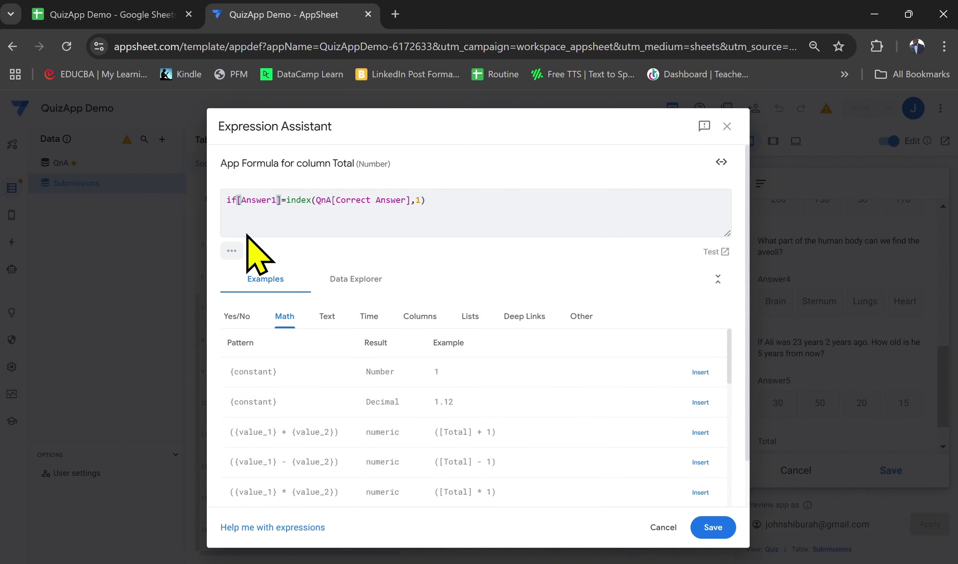
{"action": "type", "text": "("}
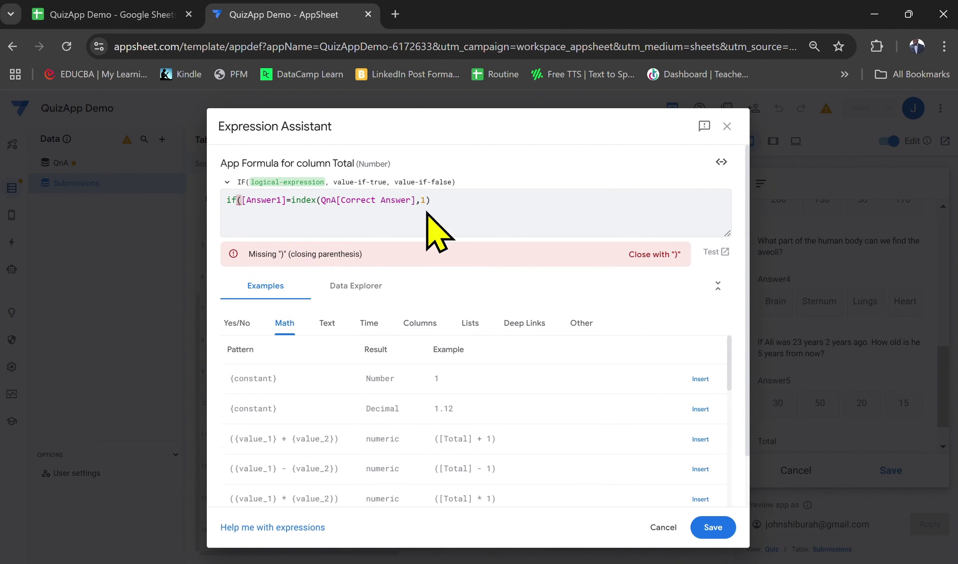
Check the first question's correct answer in the QuizApp Demo sheet, then return to AppSheet
{"action": "left_click", "coordinate": [138, 15]}
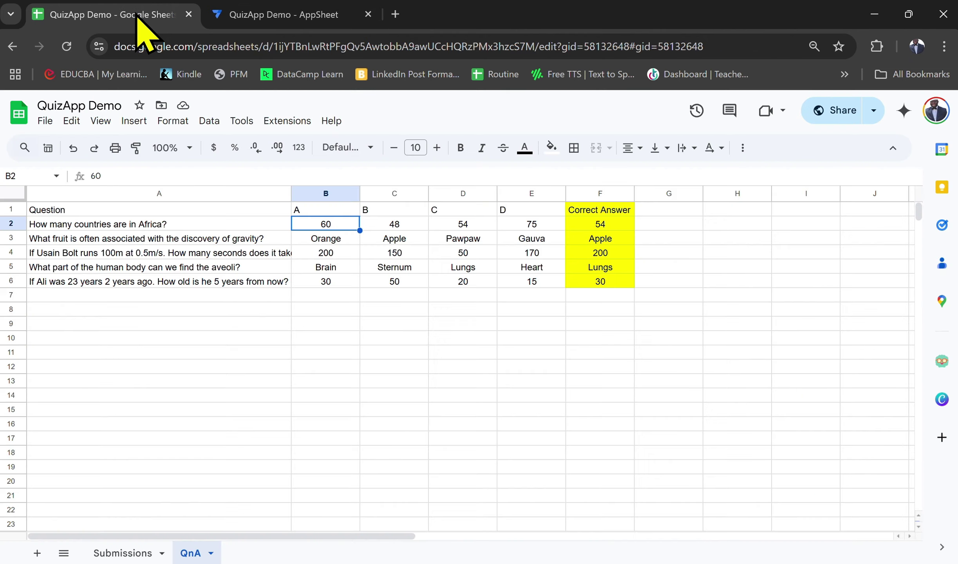
{"action": "left_click", "coordinate": [606, 228]}
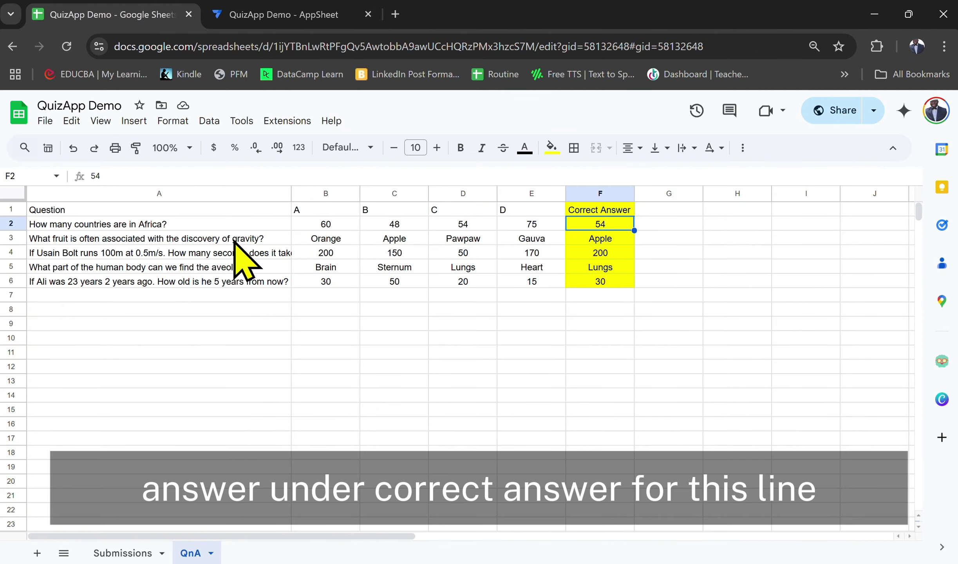
{"action": "left_click", "coordinate": [298, 13]}
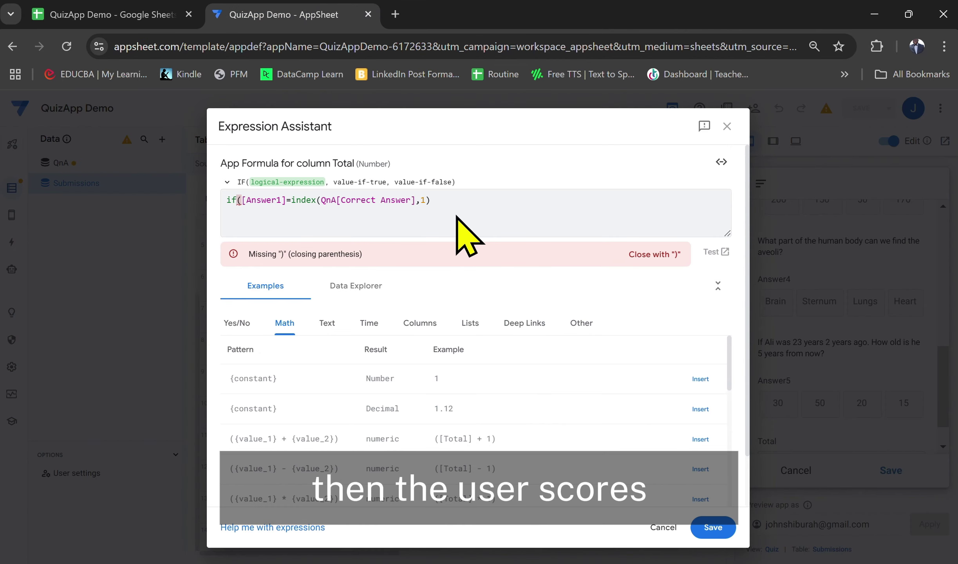
Close the first check with ,1,0) and paste a copy after + on a new line
{"action": "key", "text": "Home"}
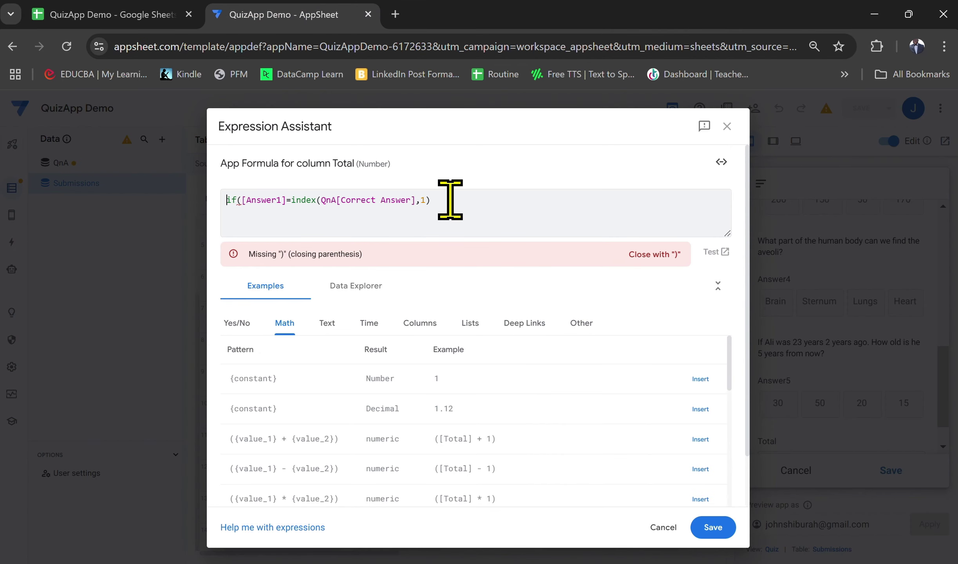
{"action": "type", "text": ",1"}
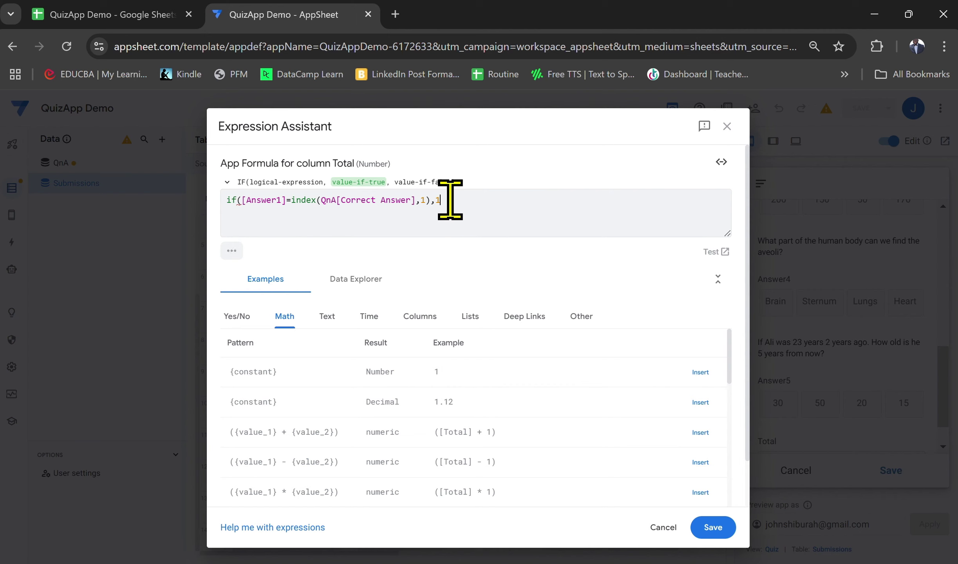
{"action": "type", "text": ",0"}
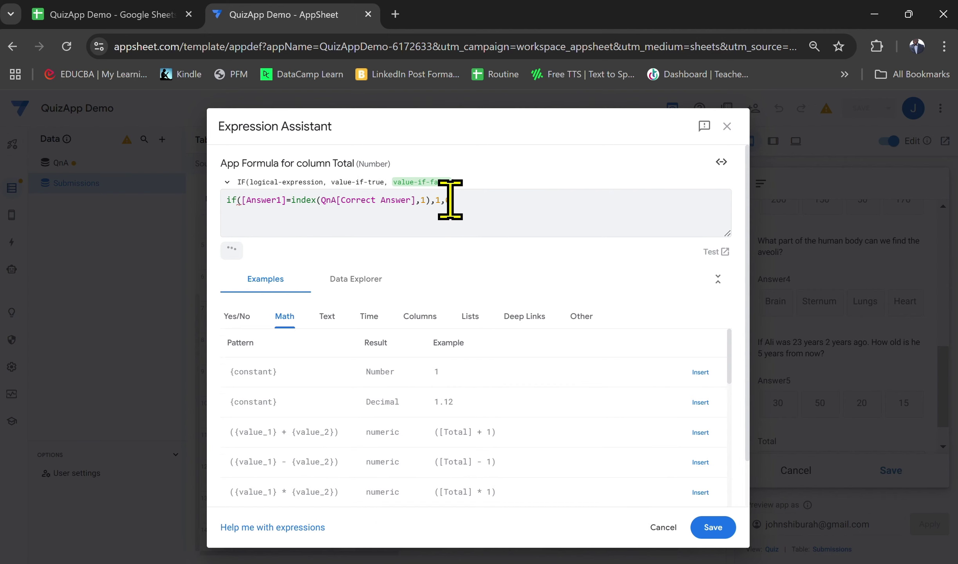
{"action": "type", "text": ")"}
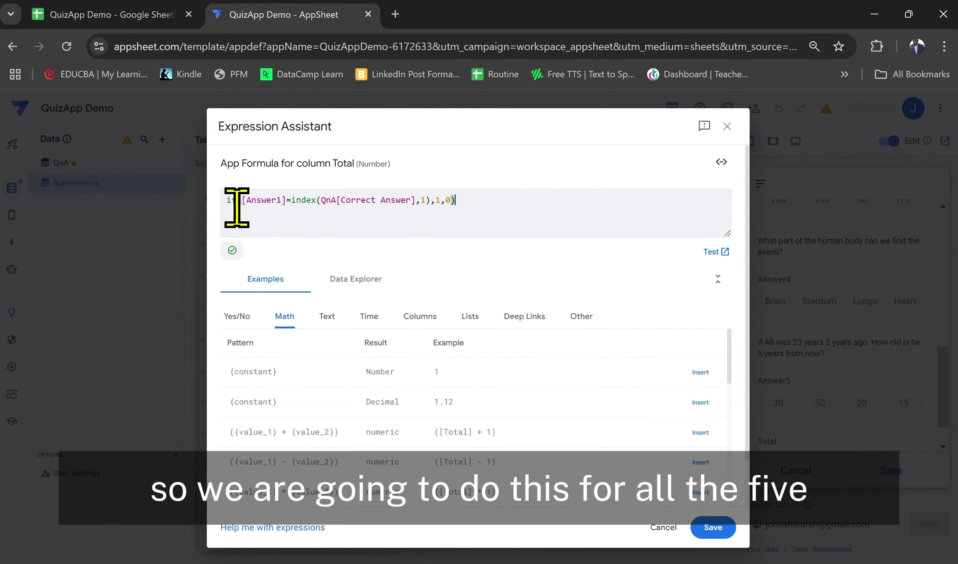
{"action": "key", "text": "ctrl+a"}
{"action": "key", "text": "ctrl+c"}
{"action": "key", "text": "Right"}
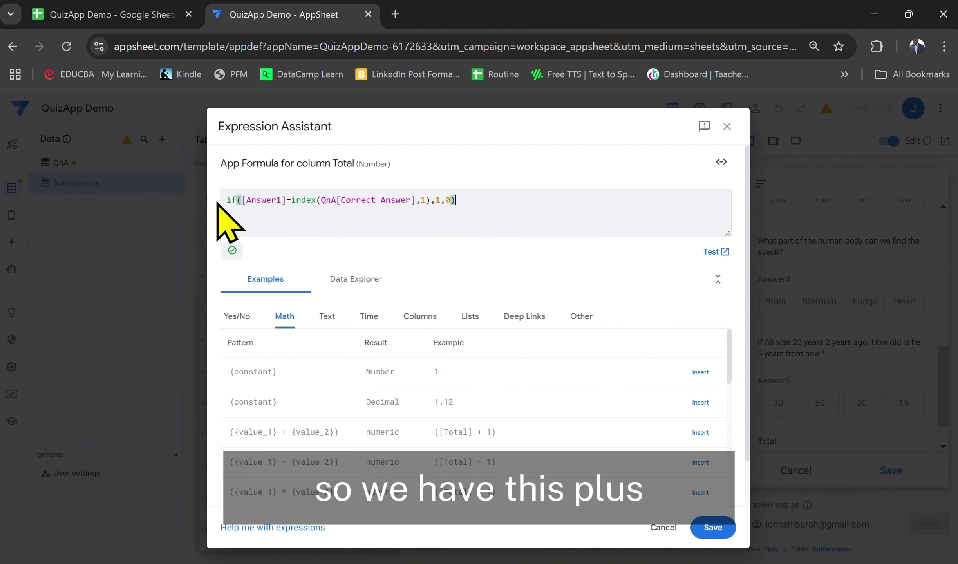
{"action": "type", "text": "+"}
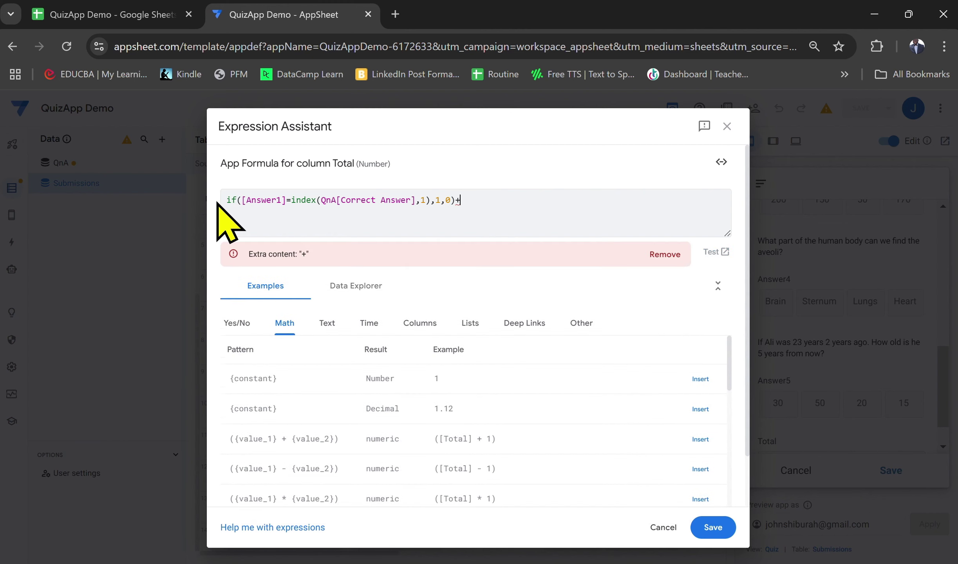
{"action": "key", "text": "Return"}
{"action": "key", "text": "ctrl+v"}
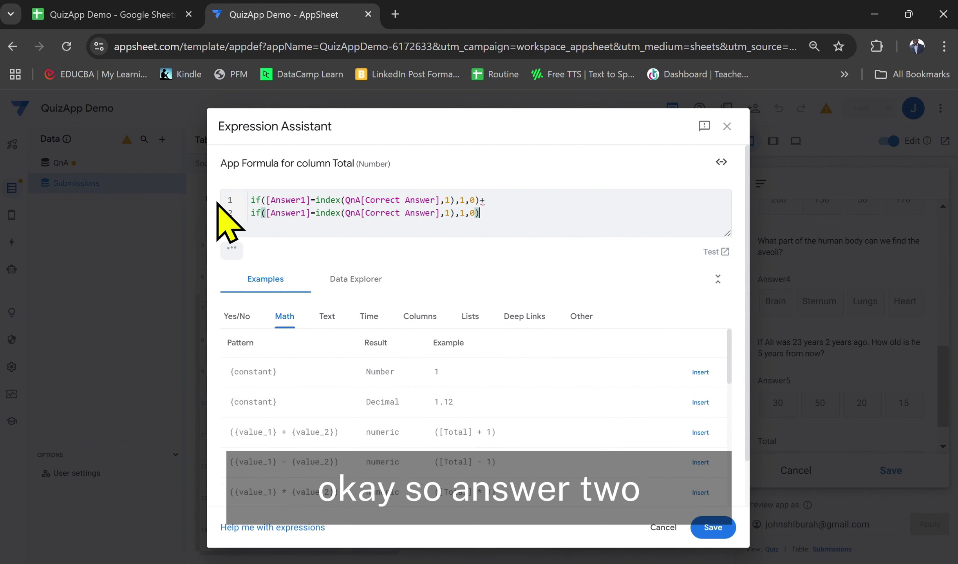
Change line 2 to compare Answer2 with Correct Answer item 2
{"action": "left_click", "coordinate": [307, 213], "text": "shift"}
{"action": "key", "text": "Left"}
{"action": "key", "text": "BackSpace"}
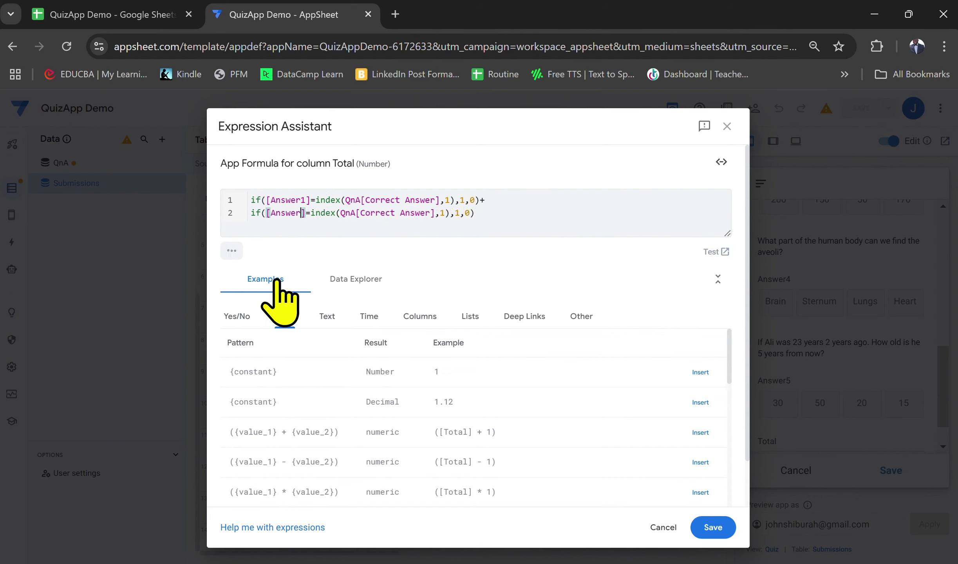
{"action": "type", "text": "2"}
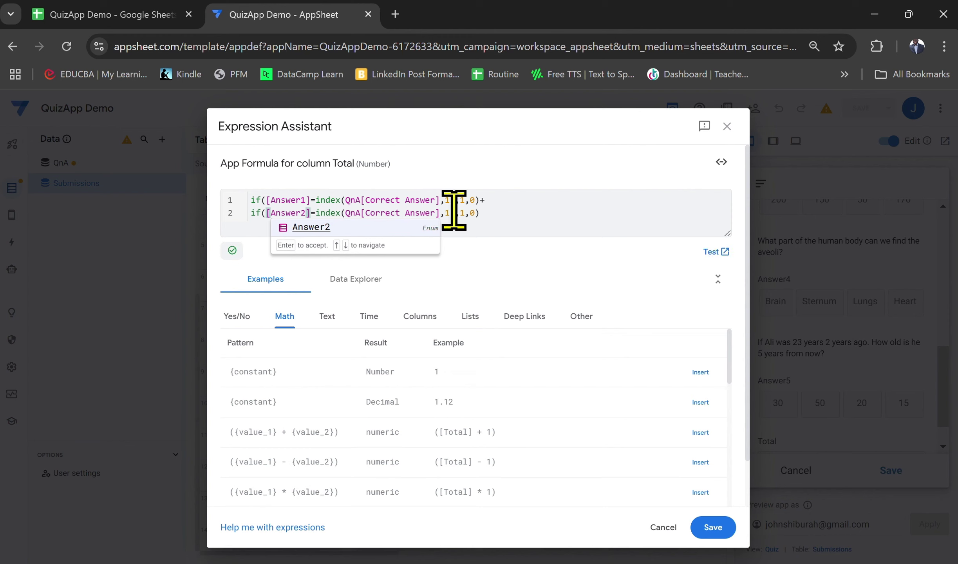
{"action": "left_click", "coordinate": [453, 213]}
{"action": "key", "text": "Left"}
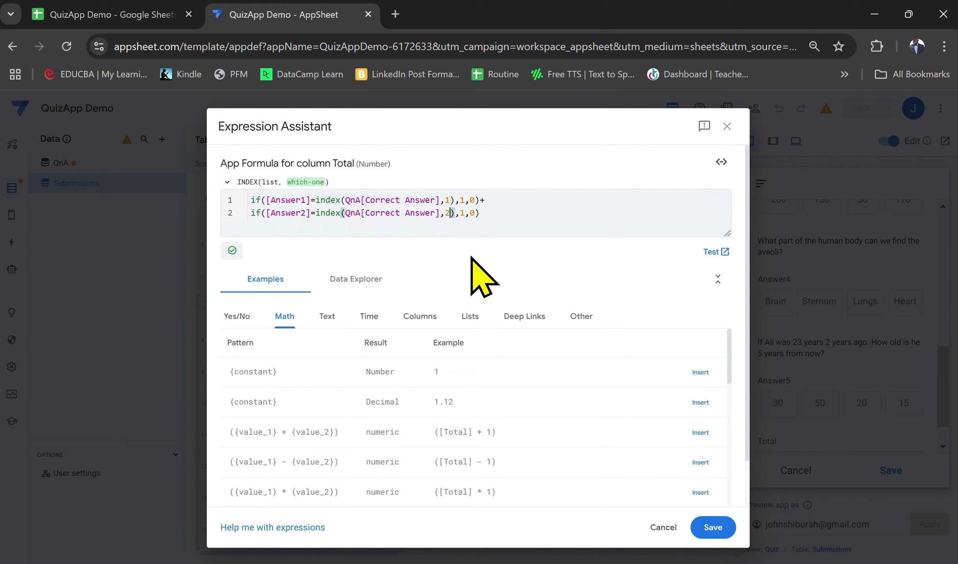
{"action": "left_click", "coordinate": [500, 218]}
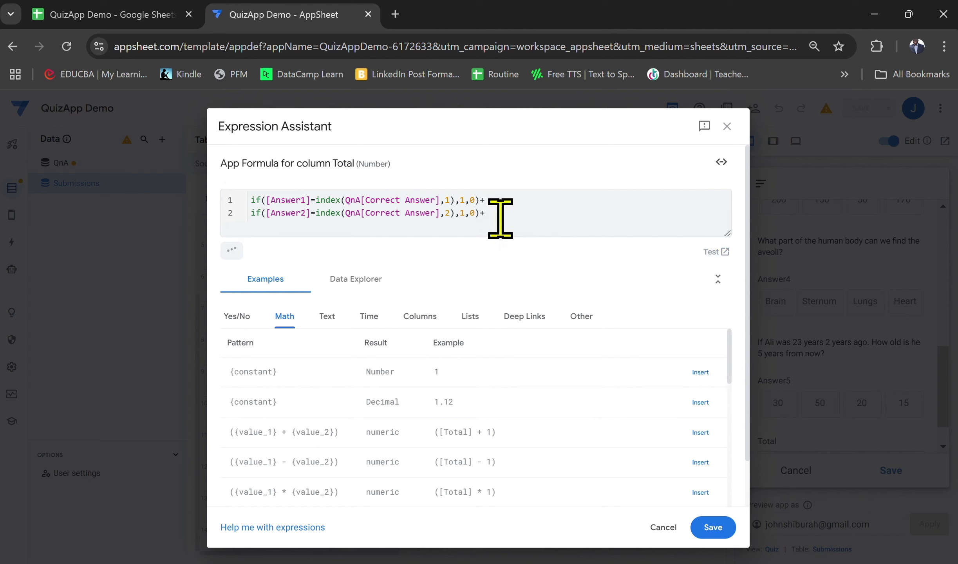
Add line 3 comparing Answer3 with item 3, and paste a fourth copy below
{"action": "key", "text": "ctrl+v"}
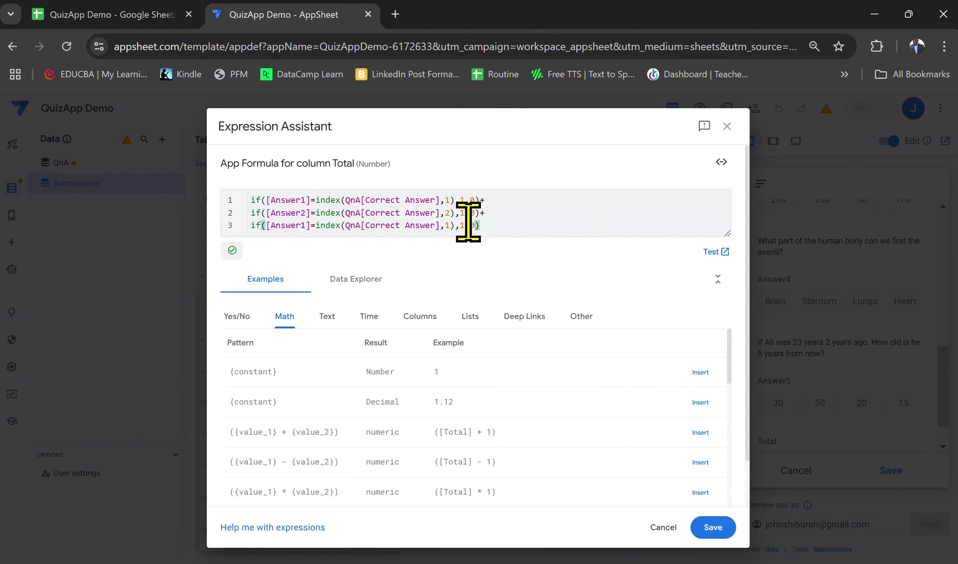
{"action": "left_click_drag", "start_coordinate": [307, 225], "coordinate": [321, 317]}
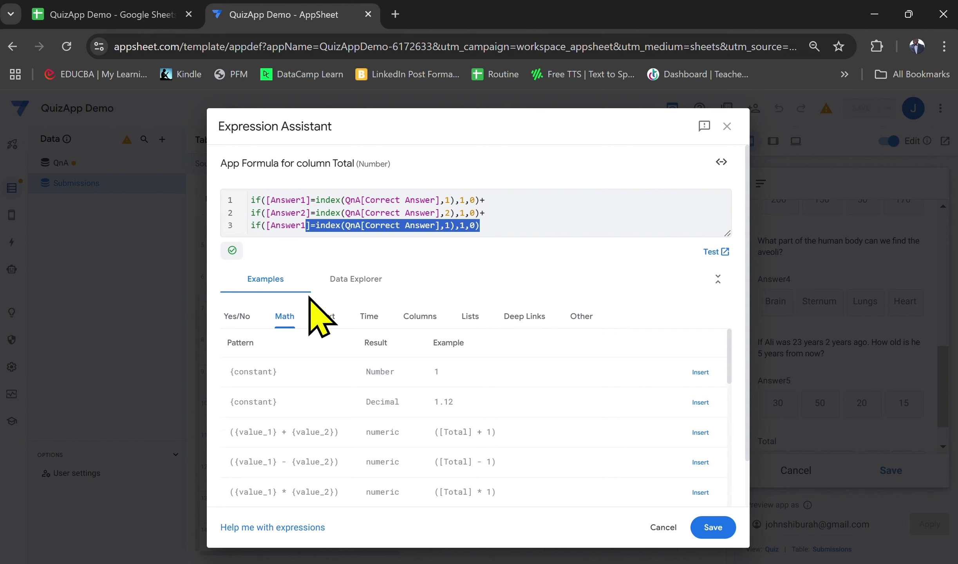
{"action": "key", "text": "BackSpace"}
{"action": "type", "text": "3"}
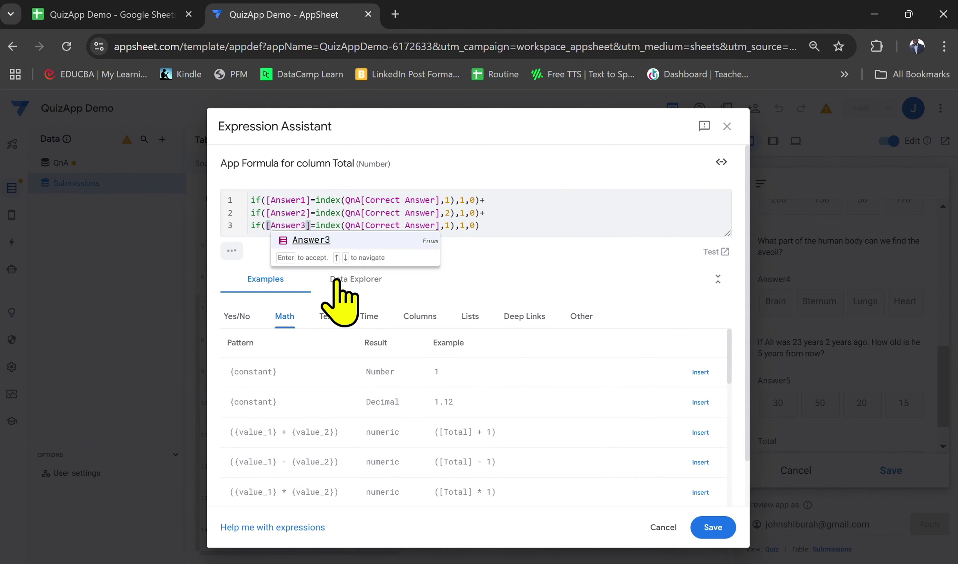
{"action": "left_click", "coordinate": [452, 225]}
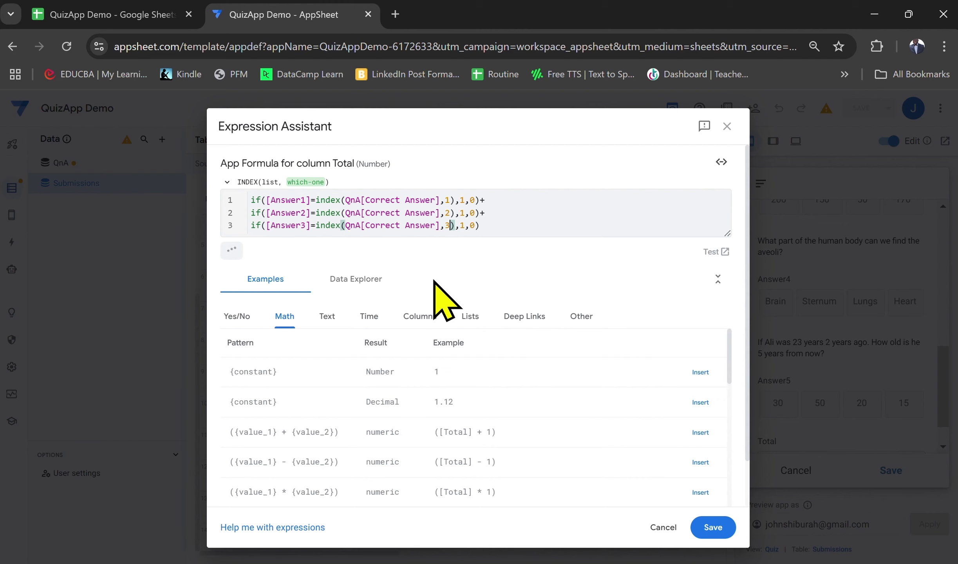
{"action": "left_click", "coordinate": [493, 220]}
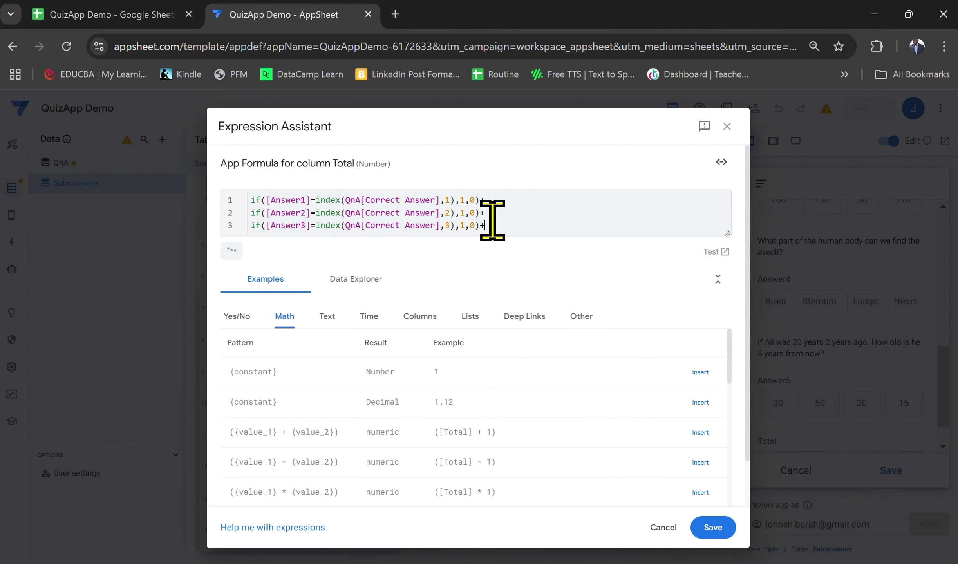
{"action": "key", "text": "Return"}
{"action": "key", "text": "ctrl+v"}
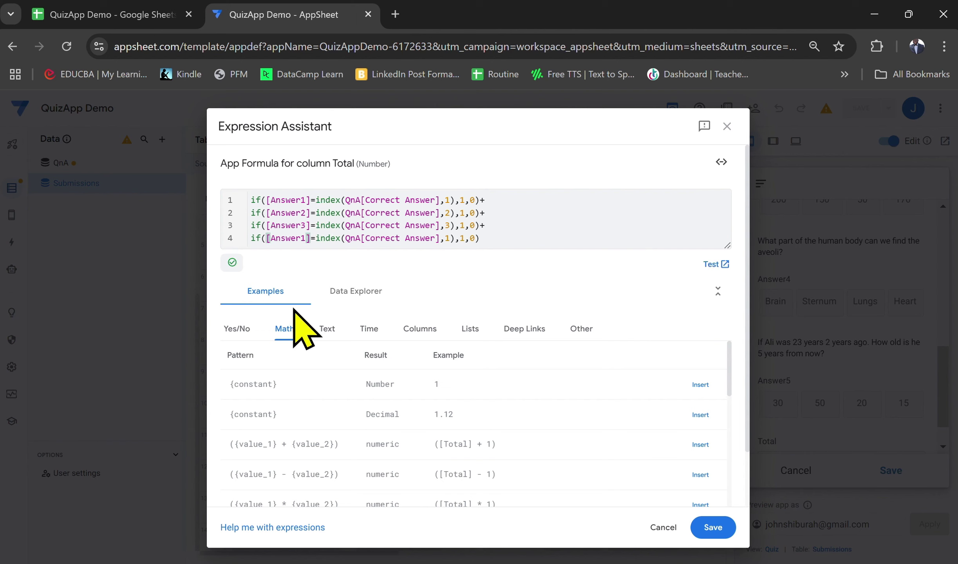
Change line 4 to compare Answer4 with Correct Answer item 4
{"action": "key", "text": "BackSpace"}
{"action": "type", "text": "4"}
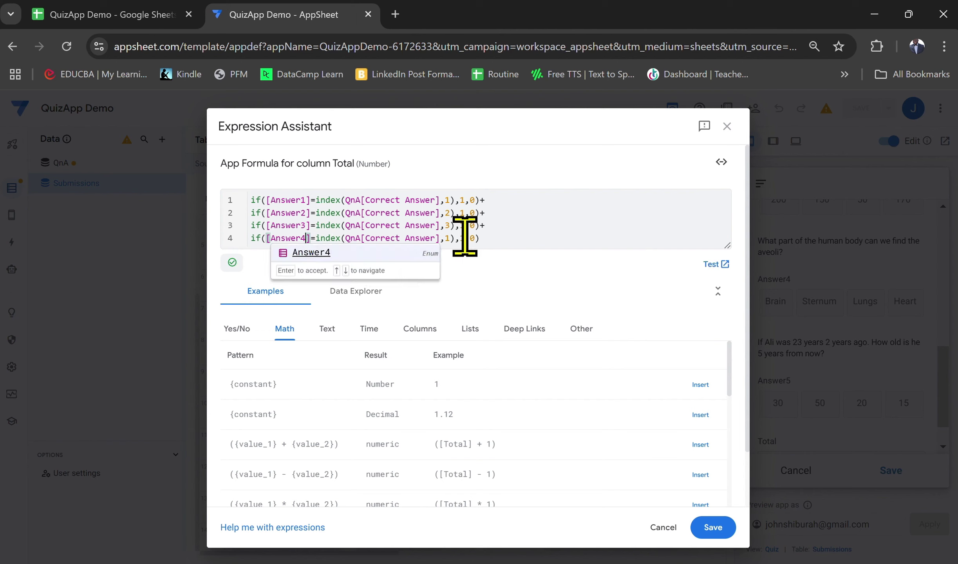
{"action": "left_click", "coordinate": [452, 238]}
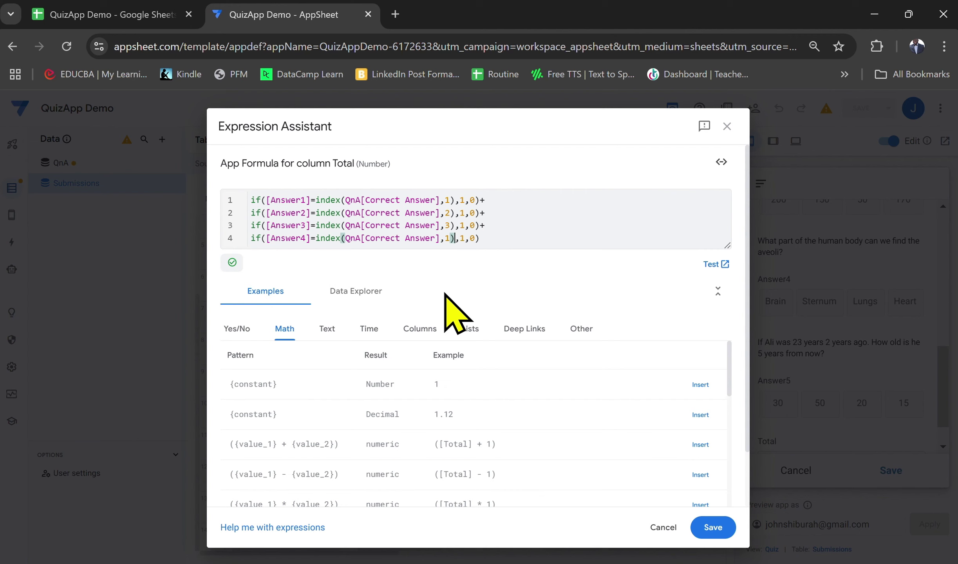
{"action": "key", "text": "Left"}
{"action": "type", "text": "4"}
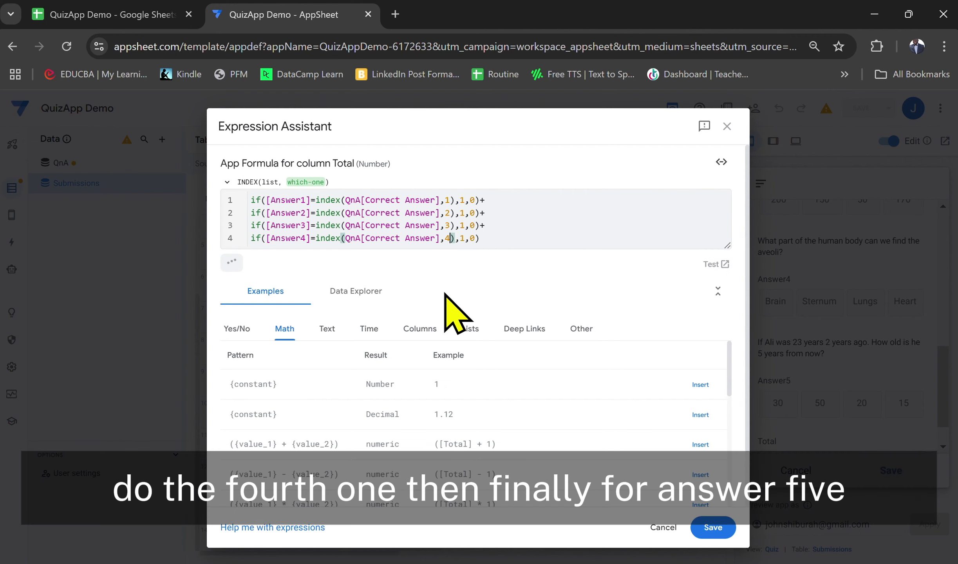
{"action": "left_click", "coordinate": [504, 242]}
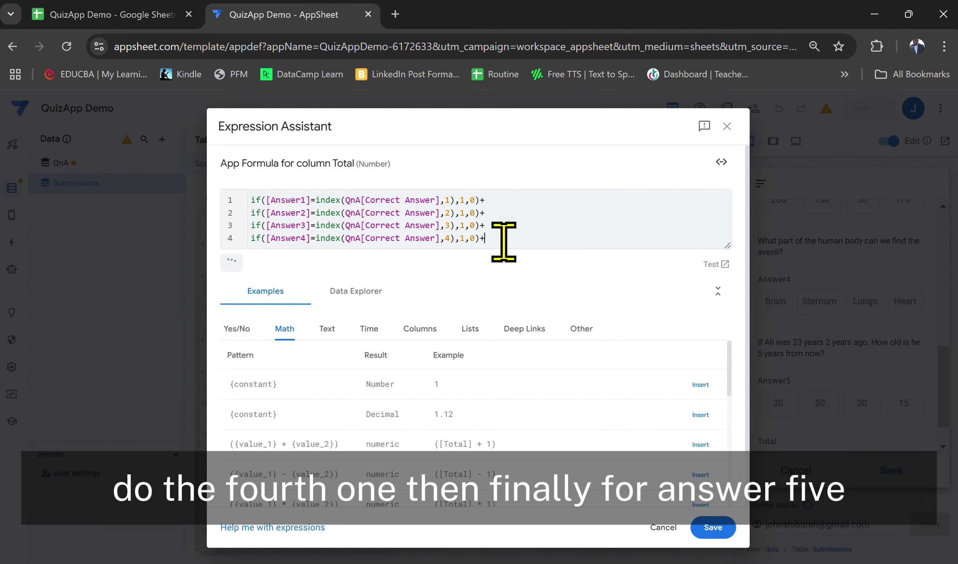
Add a fifth line comparing Answer5 with Correct Answer item 5
{"action": "key", "text": "Return"}
{"action": "key", "text": "ctrl+v"}
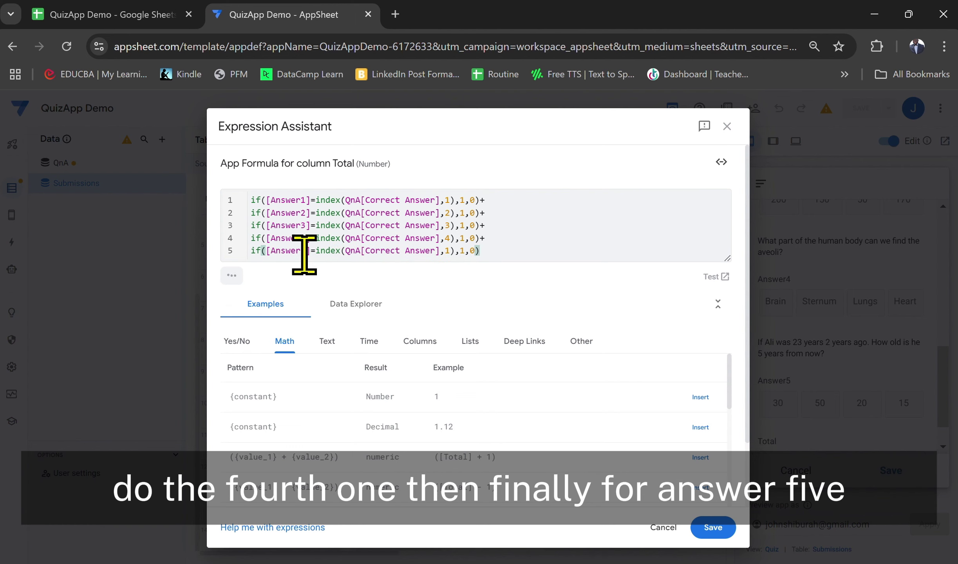
{"action": "left_click", "coordinate": [308, 253]}
{"action": "key", "text": "BackSpace"}
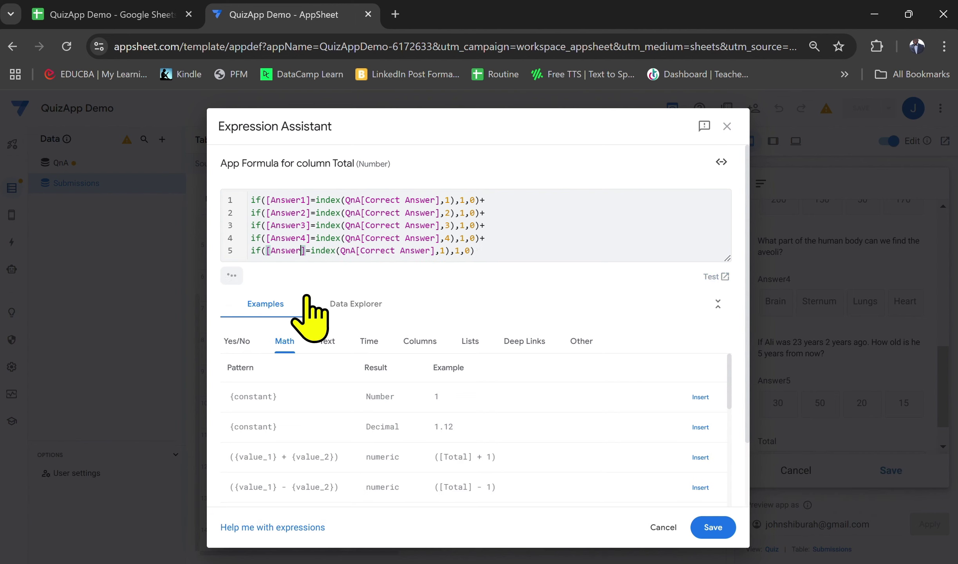
{"action": "type", "text": "5"}
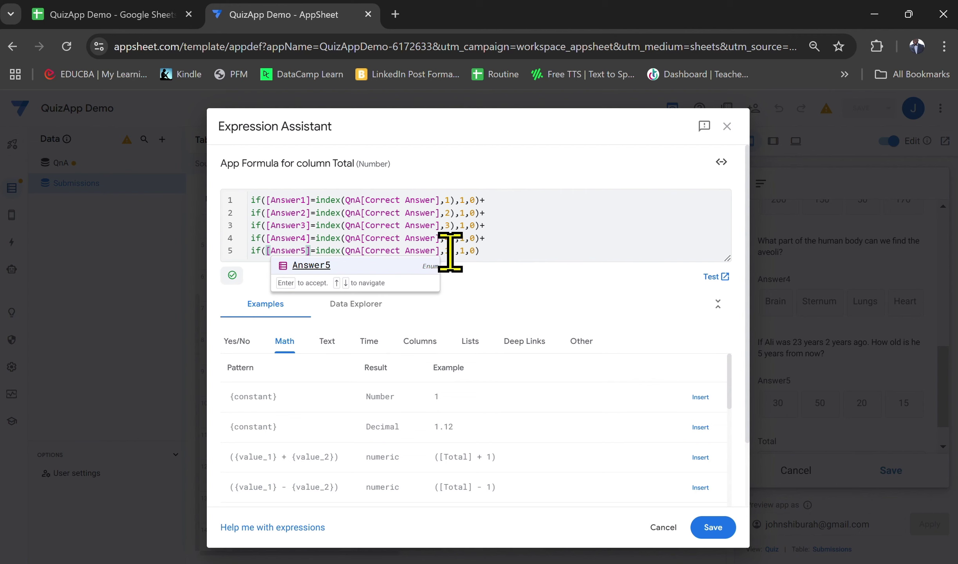
{"action": "left_click", "coordinate": [450, 251]}
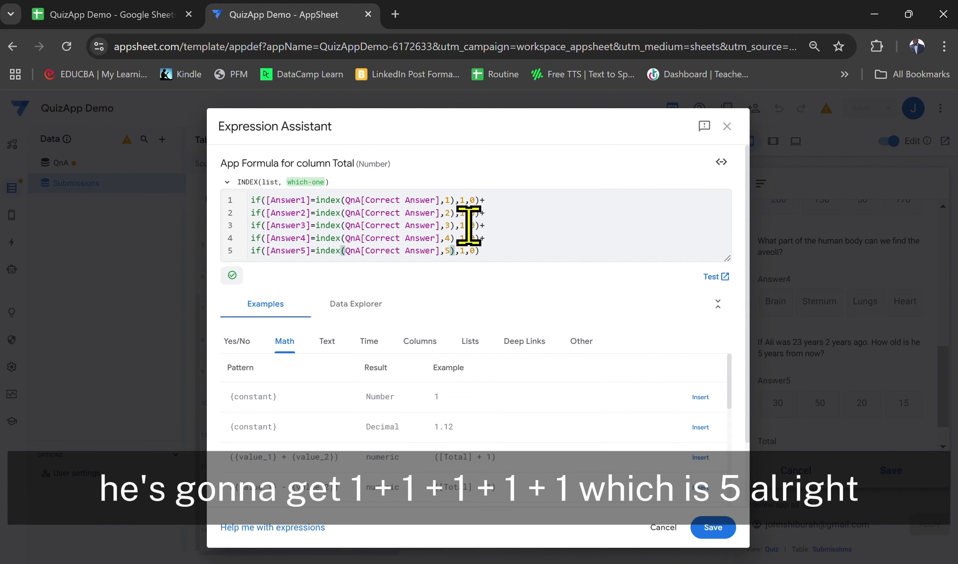
Save the five-line Total formula, finish the column edit, and save the app
{"action": "left_click", "coordinate": [721, 536]}
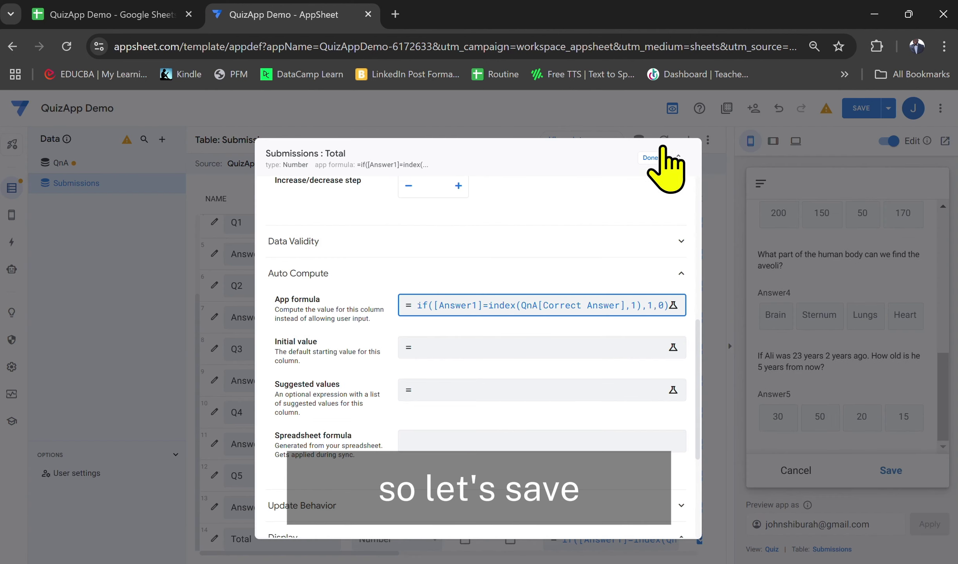
{"action": "left_click", "coordinate": [652, 157]}
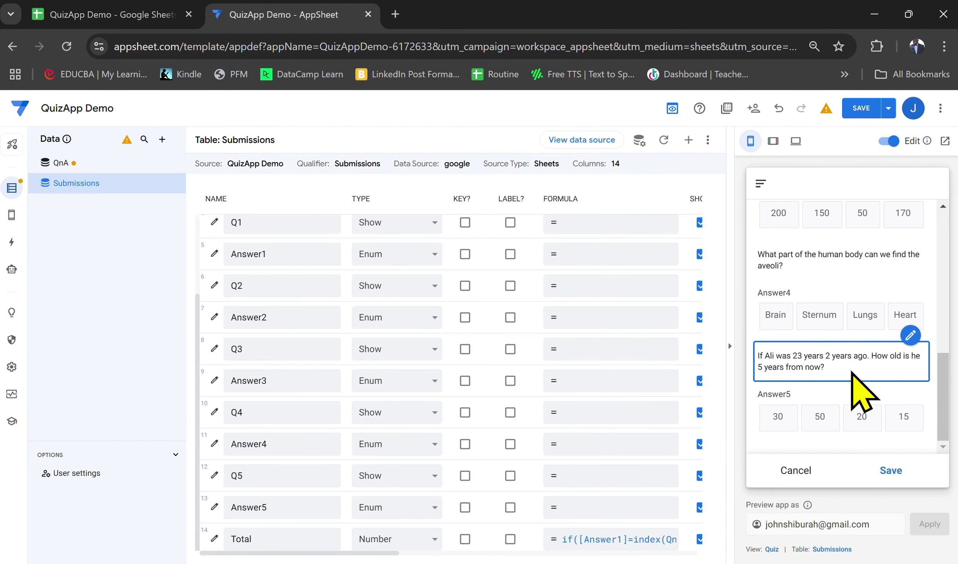
{"action": "left_click", "coordinate": [856, 106]}
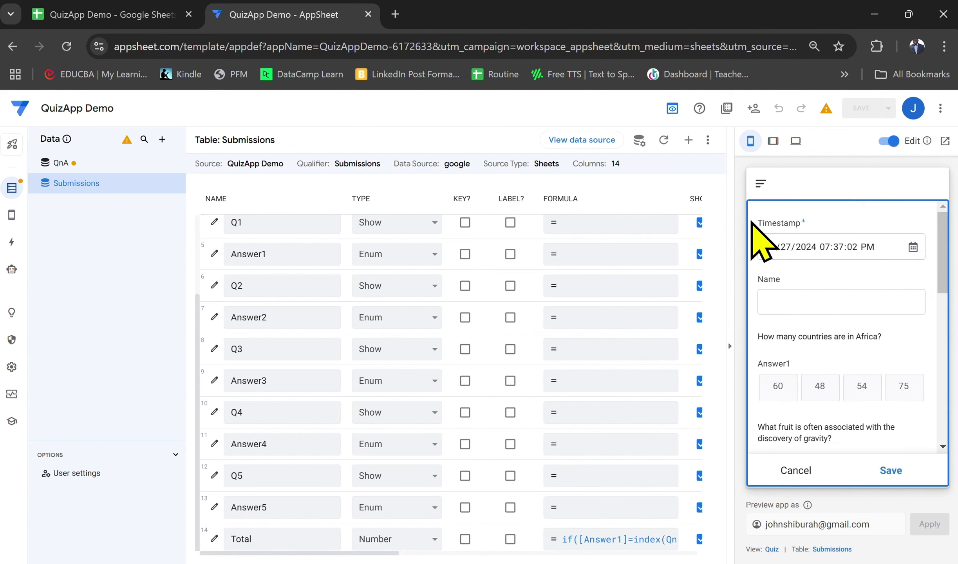
In the preview, answer 30 for Ali's age and Lungs for alveoli, giving Total 1
{"action": "scroll", "coordinate": [862, 435], "scroll_direction": "down", "scroll_amount": 5}
{"action": "scroll", "coordinate": [862, 447], "scroll_direction": "down", "scroll_amount": 5}
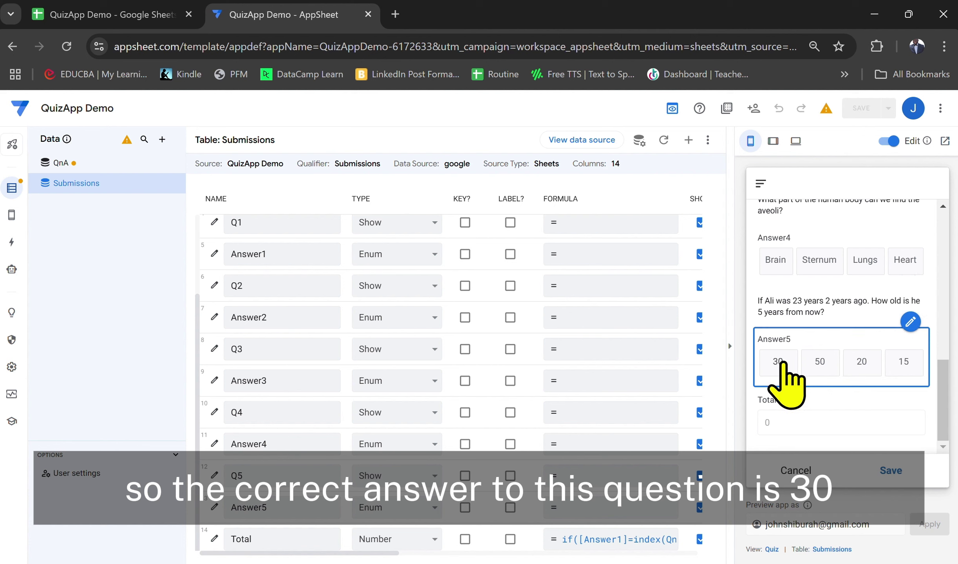
{"action": "left_click", "coordinate": [779, 363]}
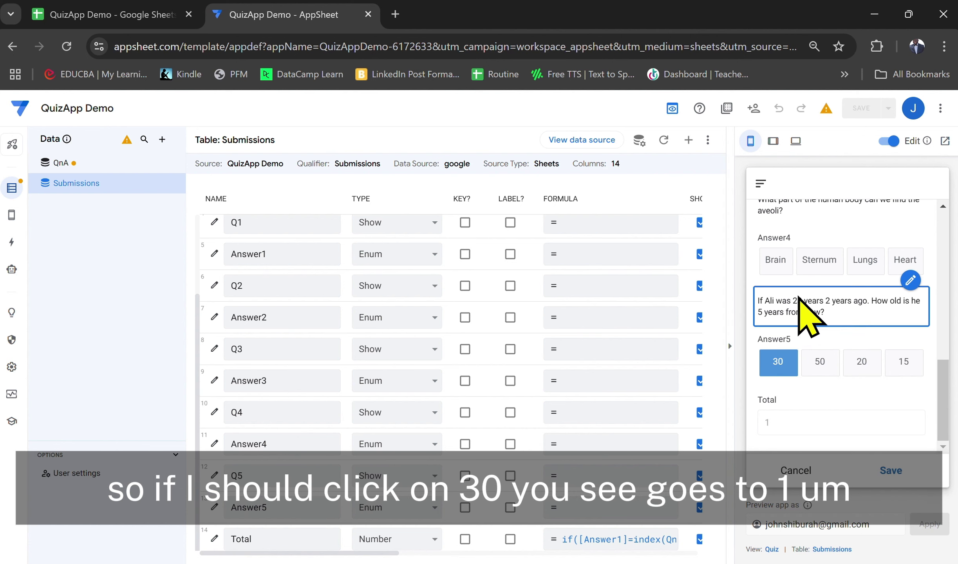
{"action": "scroll", "coordinate": [799, 298], "scroll_direction": "up", "scroll_amount": 1}
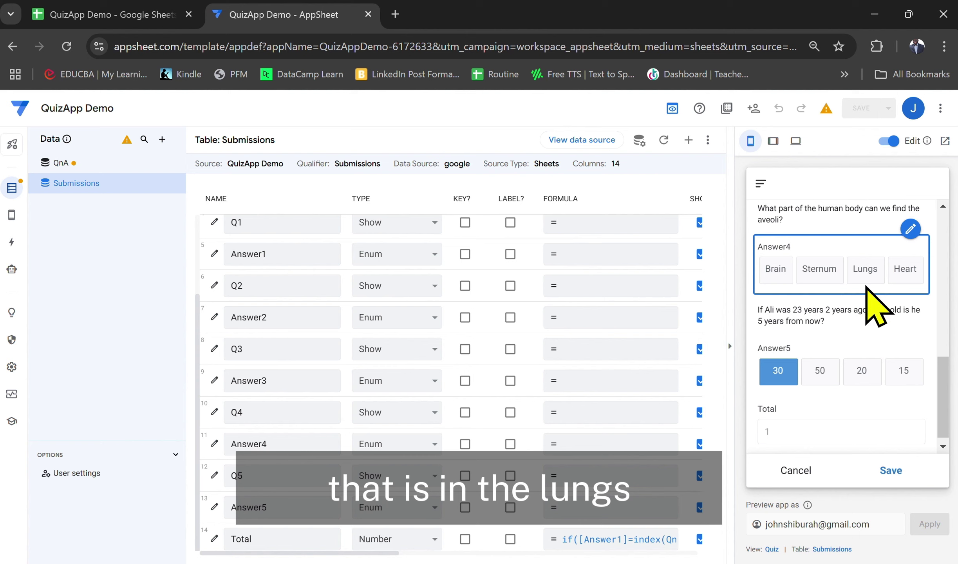
{"action": "left_click", "coordinate": [867, 274]}
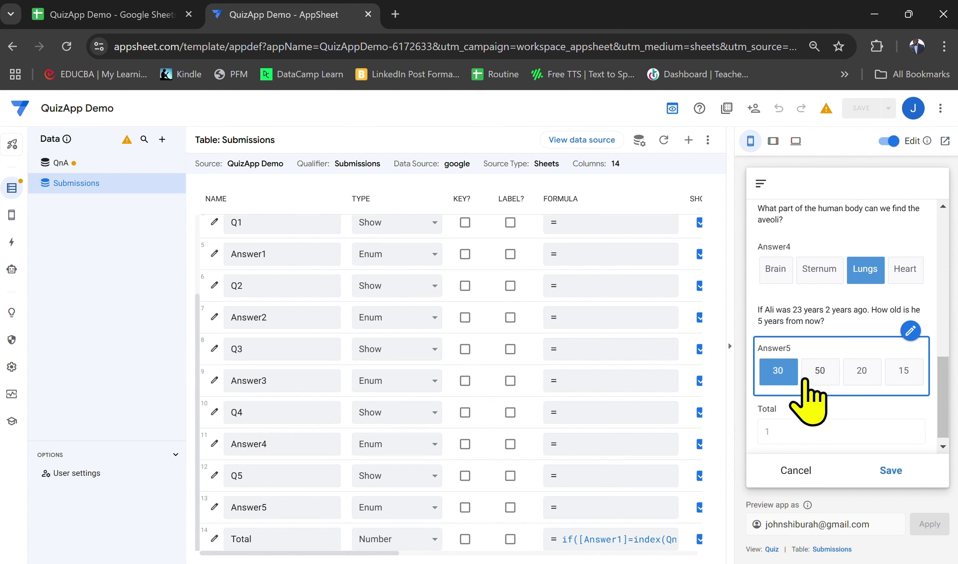
{"action": "scroll", "coordinate": [783, 380], "scroll_direction": "down", "scroll_amount": 1}
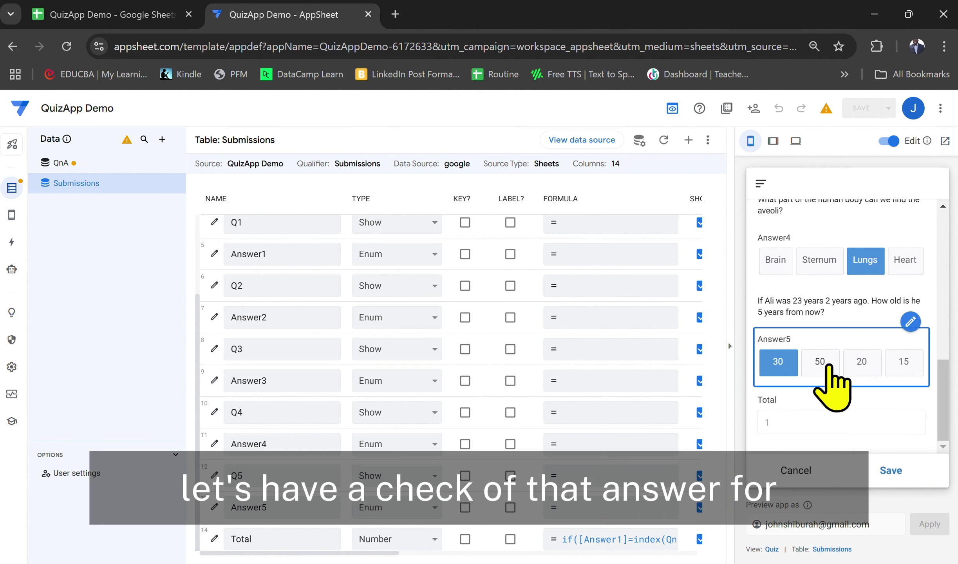
{"action": "left_click", "coordinate": [634, 539]}
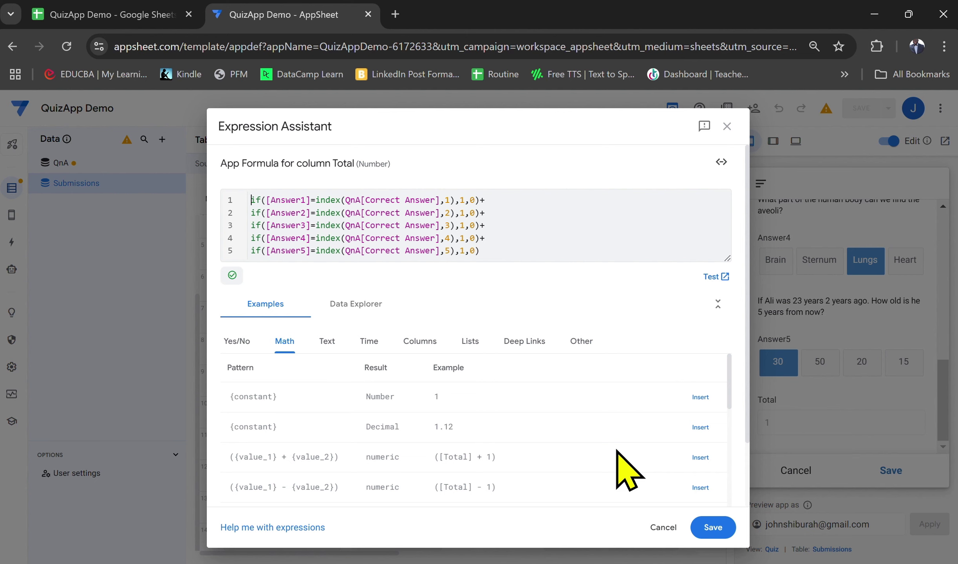
Close the Total formula unchanged and answer 200 for the Usain Bolt question
{"action": "left_click", "coordinate": [673, 527]}
{"action": "scroll", "coordinate": [827, 424], "scroll_direction": "up", "scroll_amount": 3}
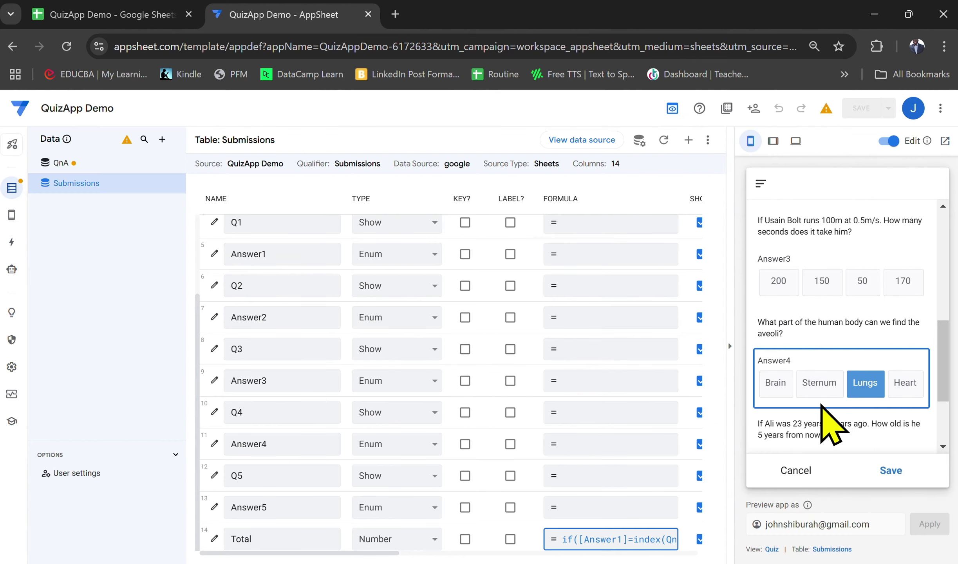
{"action": "left_click", "coordinate": [779, 281]}
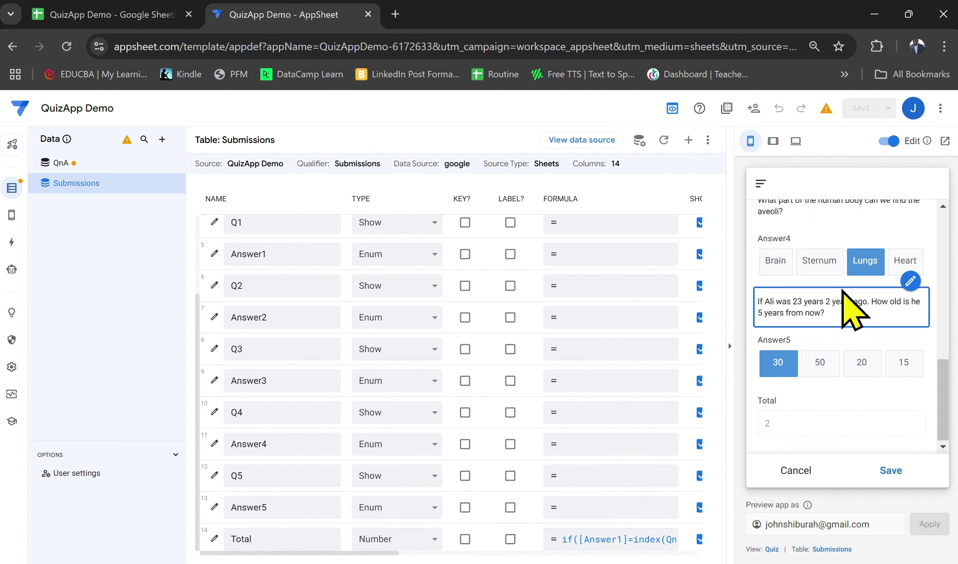
Check the stored correct answer Lungs in the Google Sheets QnA tab, then return to AppSheet
{"action": "left_click", "coordinate": [110, 14]}
{"action": "left_click", "coordinate": [607, 270]}
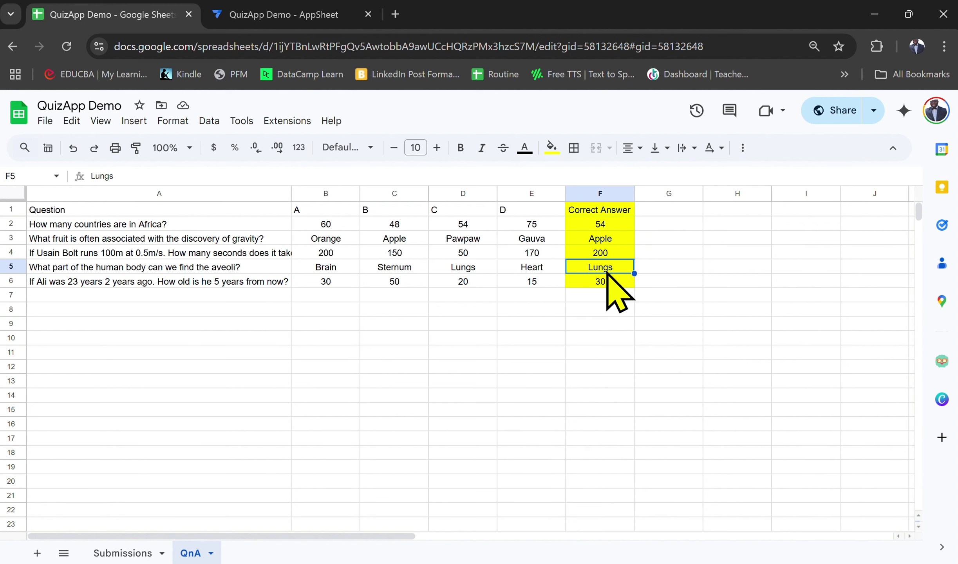
{"action": "left_click", "coordinate": [227, 12]}
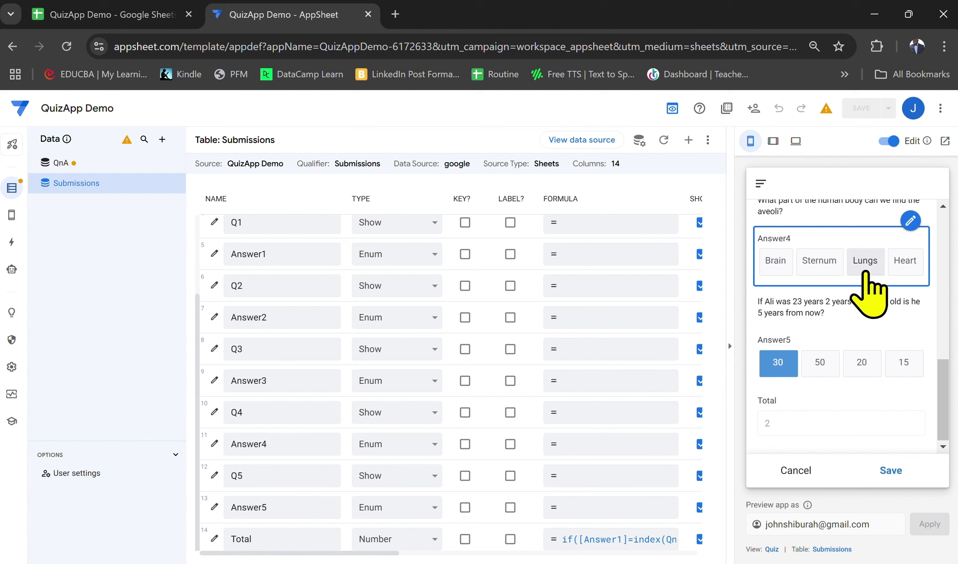
Answer 54 for the Africa question and Apple for the gravity question; Total reaches only 3
{"action": "scroll", "coordinate": [866, 272], "scroll_direction": "up", "scroll_amount": 3}
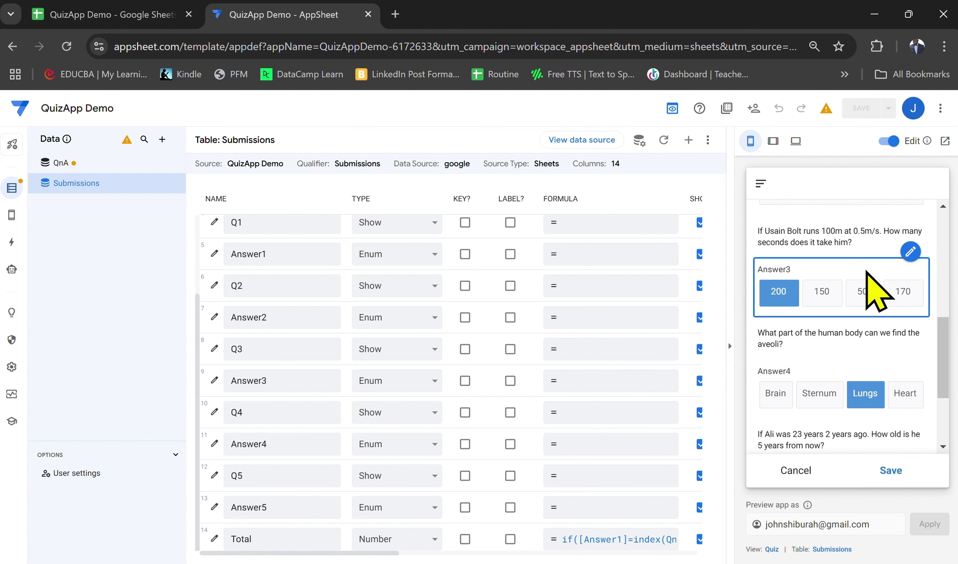
{"action": "scroll", "coordinate": [874, 290], "scroll_direction": "down", "scroll_amount": 3}
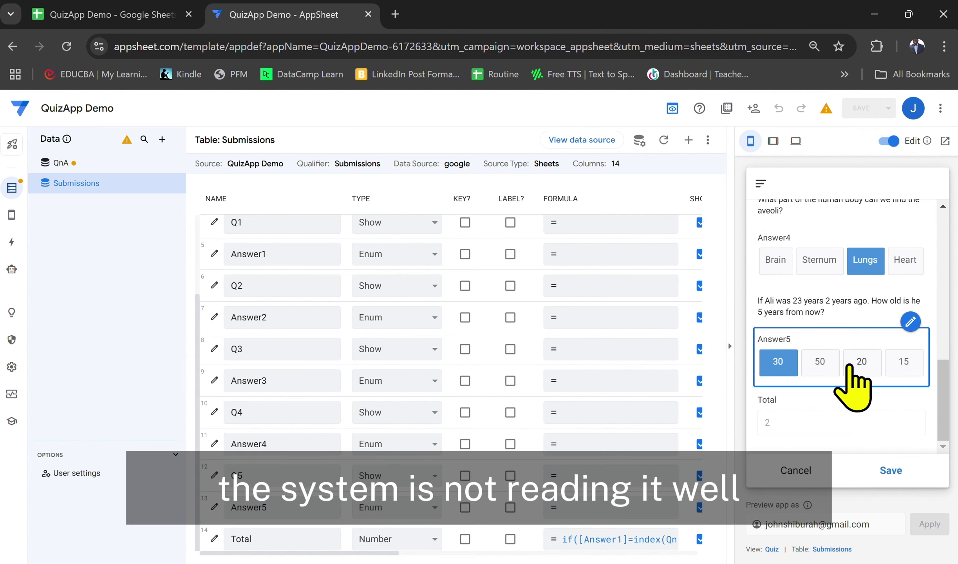
{"action": "scroll", "coordinate": [850, 365], "scroll_direction": "up", "scroll_amount": 10}
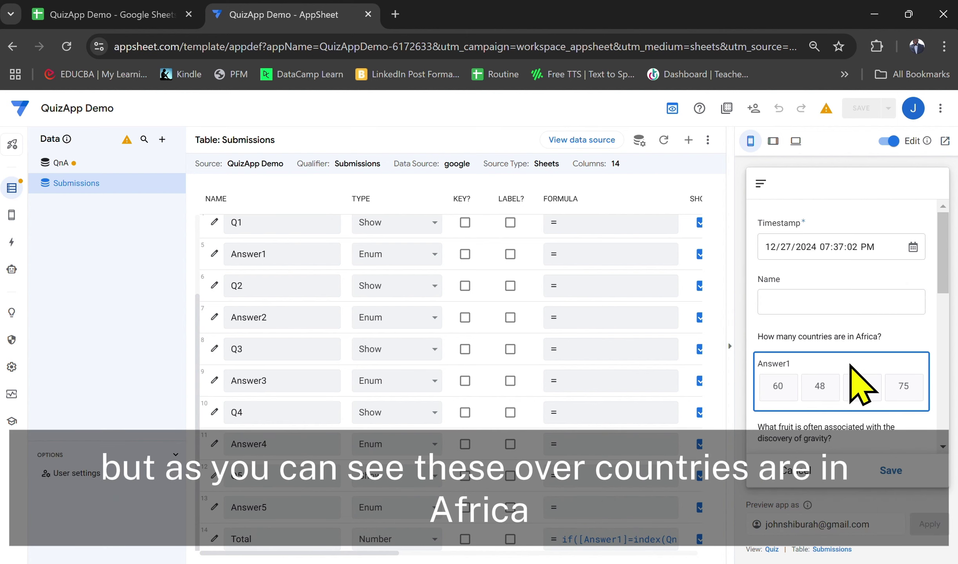
{"action": "scroll", "coordinate": [850, 365], "scroll_direction": "down", "scroll_amount": 2}
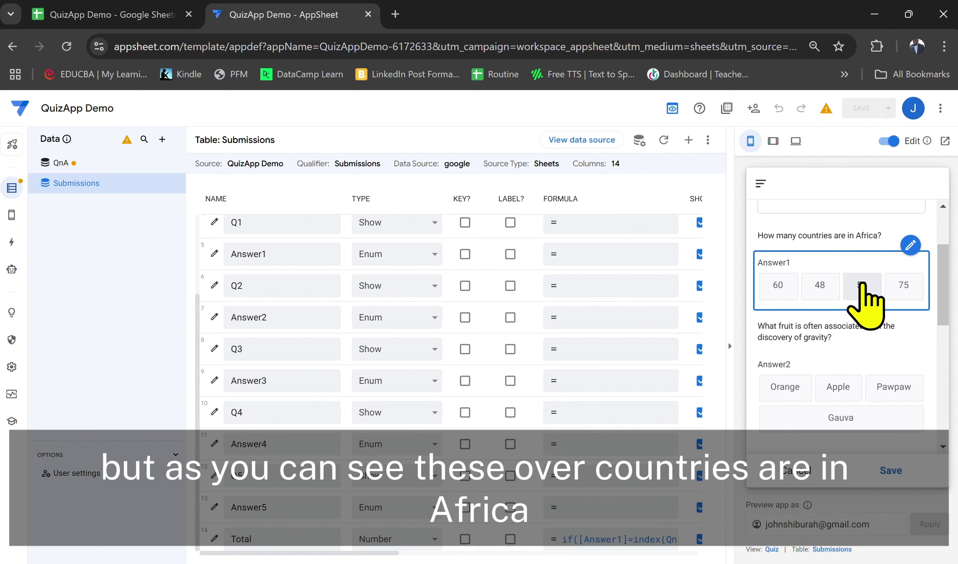
{"action": "left_click", "coordinate": [862, 285]}
{"action": "scroll", "coordinate": [864, 285], "scroll_direction": "down", "scroll_amount": 12}
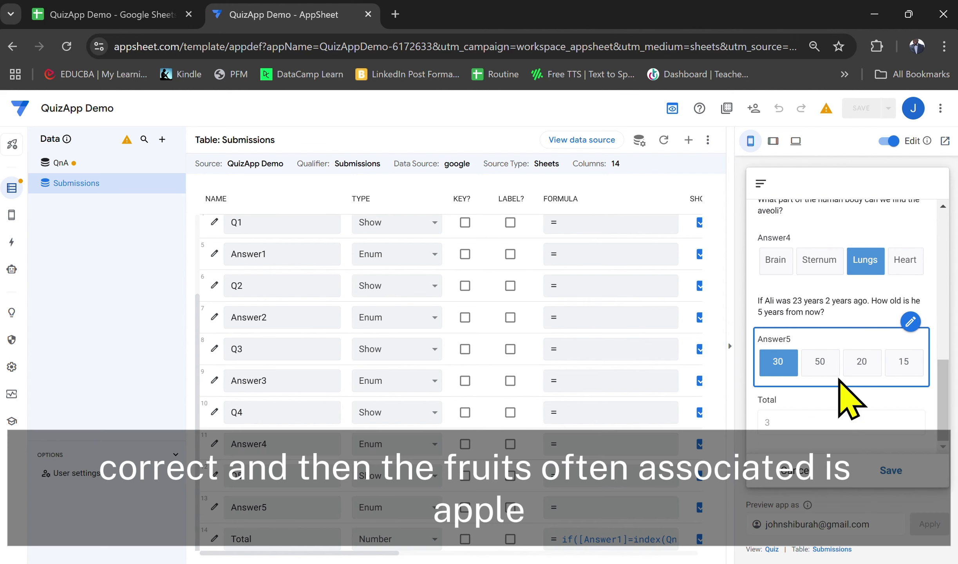
{"action": "scroll", "coordinate": [841, 398], "scroll_direction": "up", "scroll_amount": 11}
{"action": "scroll", "coordinate": [838, 388], "scroll_direction": "down", "scroll_amount": 1}
{"action": "scroll", "coordinate": [838, 378], "scroll_direction": "down", "scroll_amount": 2}
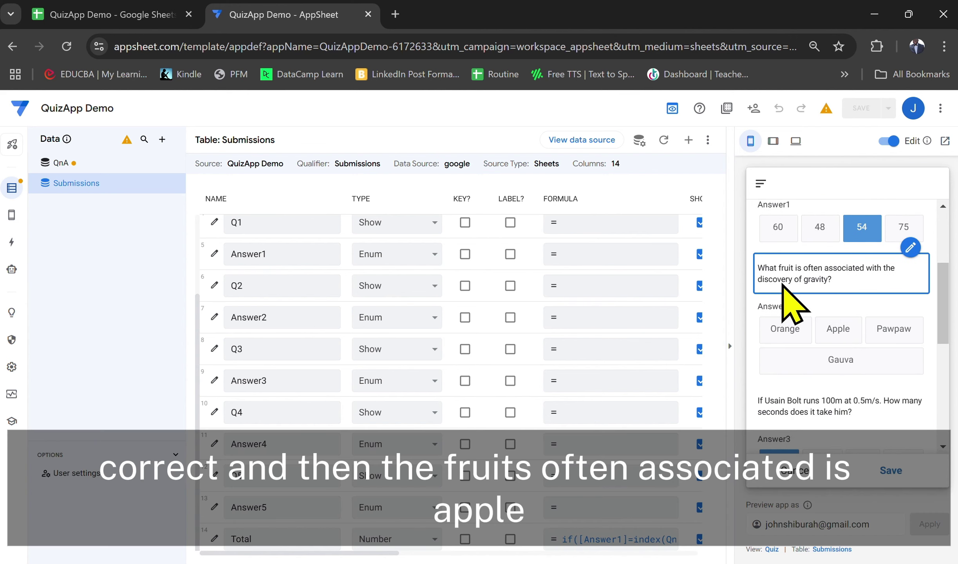
{"action": "left_click", "coordinate": [842, 341]}
{"action": "scroll", "coordinate": [823, 313], "scroll_direction": "down", "scroll_amount": 9}
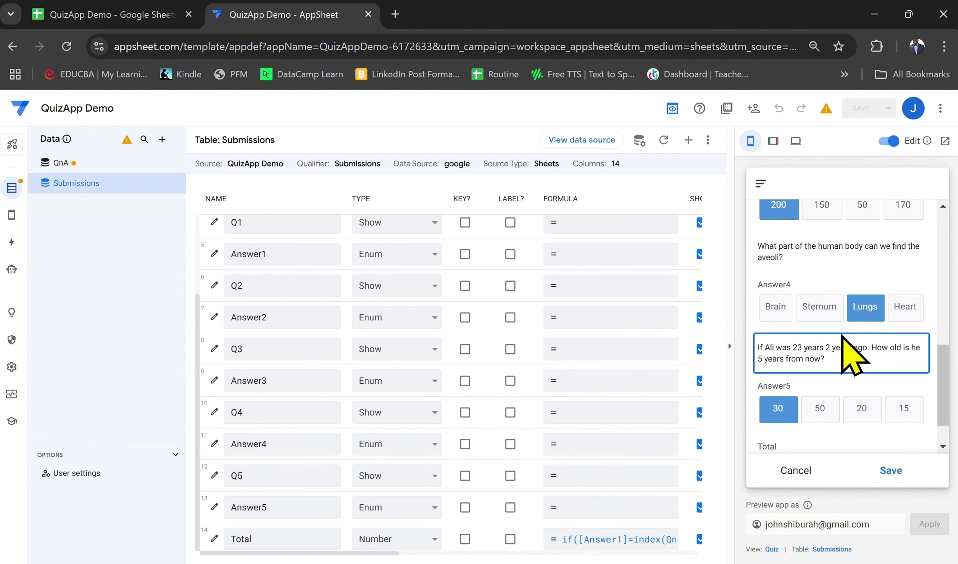
{"action": "scroll", "coordinate": [848, 353], "scroll_direction": "down", "scroll_amount": 1}
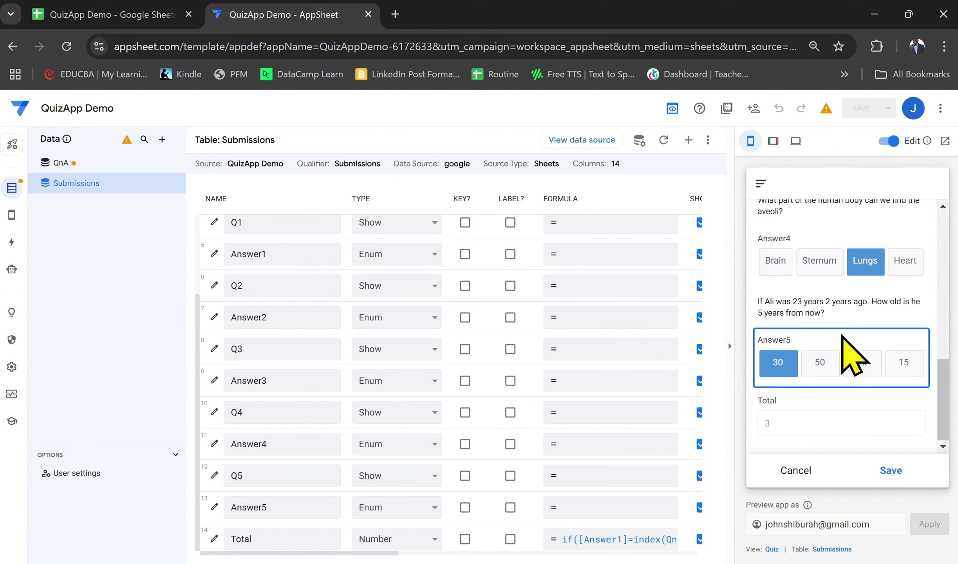
{"action": "scroll", "coordinate": [850, 354], "scroll_direction": "up", "scroll_amount": 7}
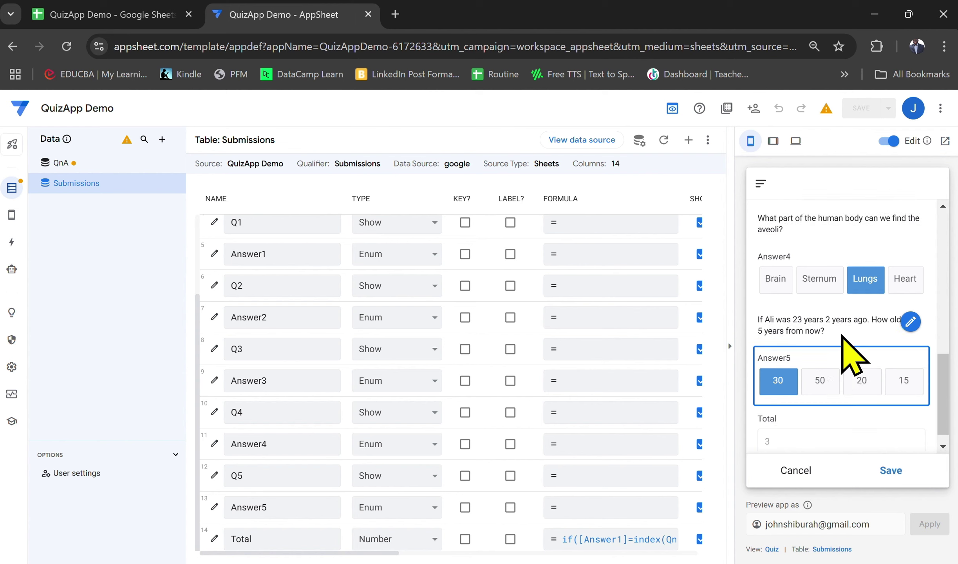
{"action": "scroll", "coordinate": [840, 337], "scroll_direction": "down", "scroll_amount": 7}
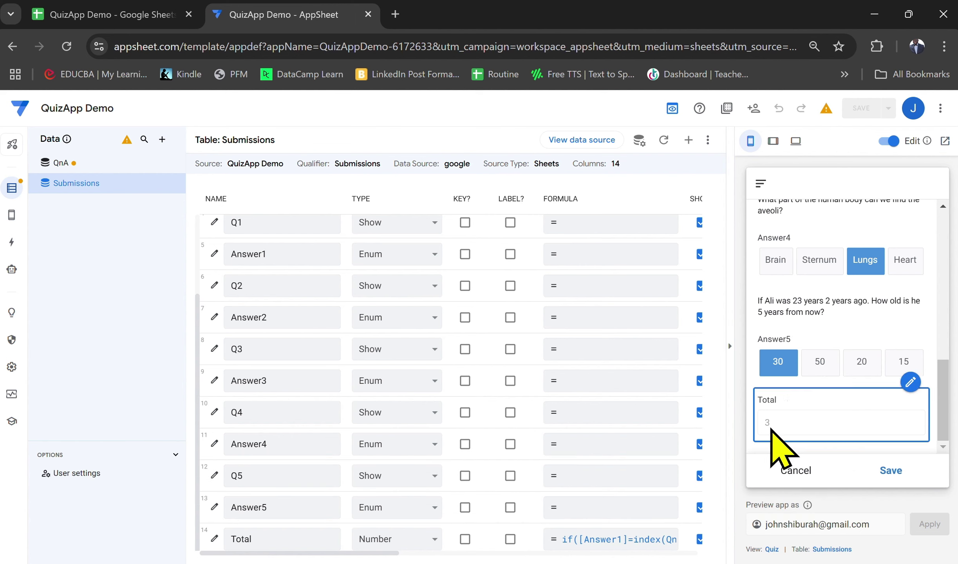
{"action": "scroll", "coordinate": [776, 430], "scroll_direction": "up", "scroll_amount": 1}
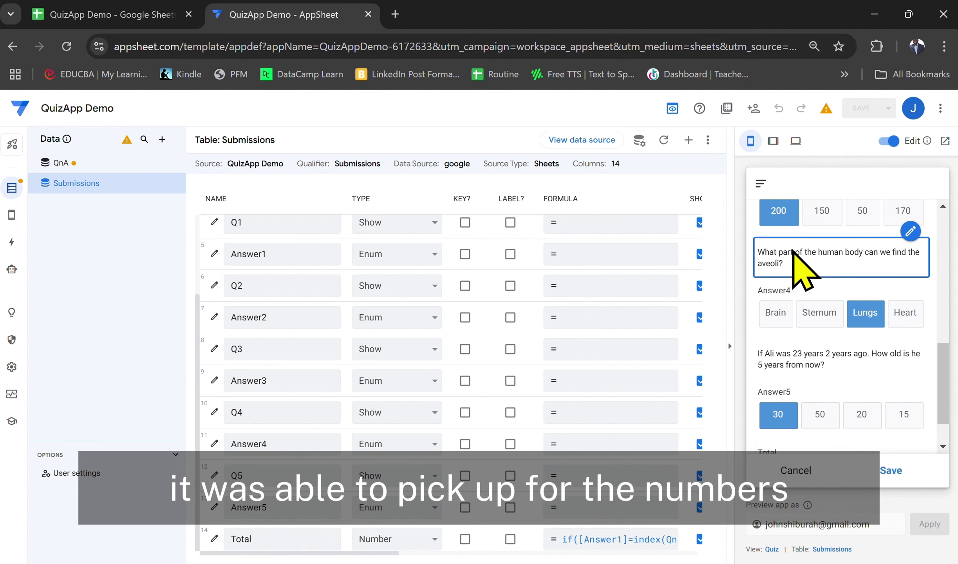
{"action": "scroll", "coordinate": [804, 235], "scroll_direction": "up", "scroll_amount": 8}
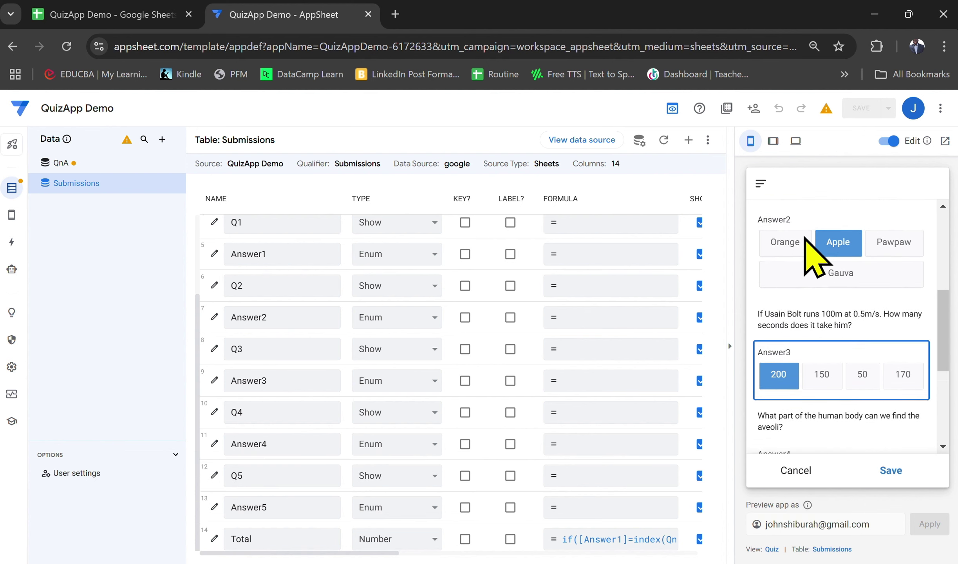
{"action": "scroll", "coordinate": [803, 237], "scroll_direction": "down", "scroll_amount": 8}
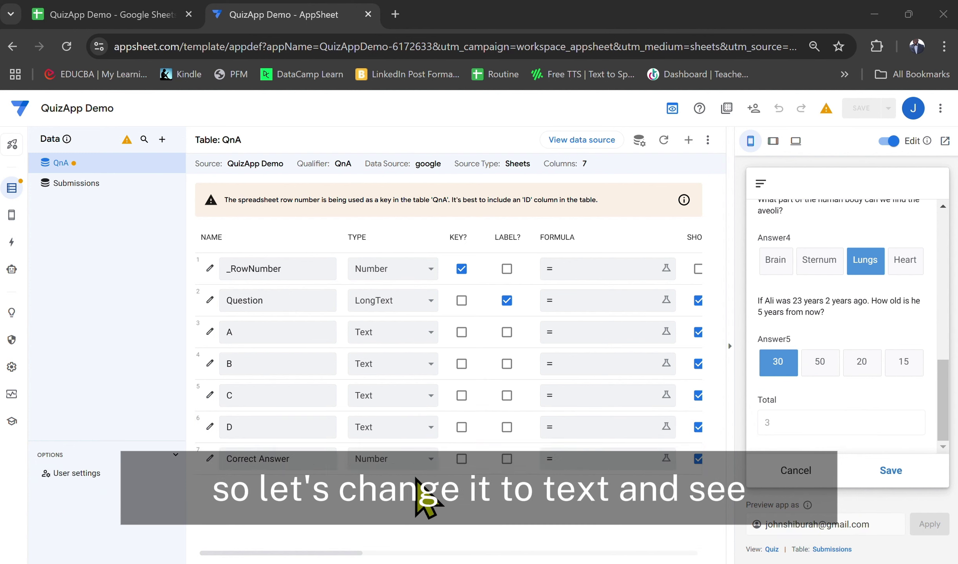
Change the Correct Answer column type from Number to Text and save the app
{"action": "left_click", "coordinate": [407, 468]}
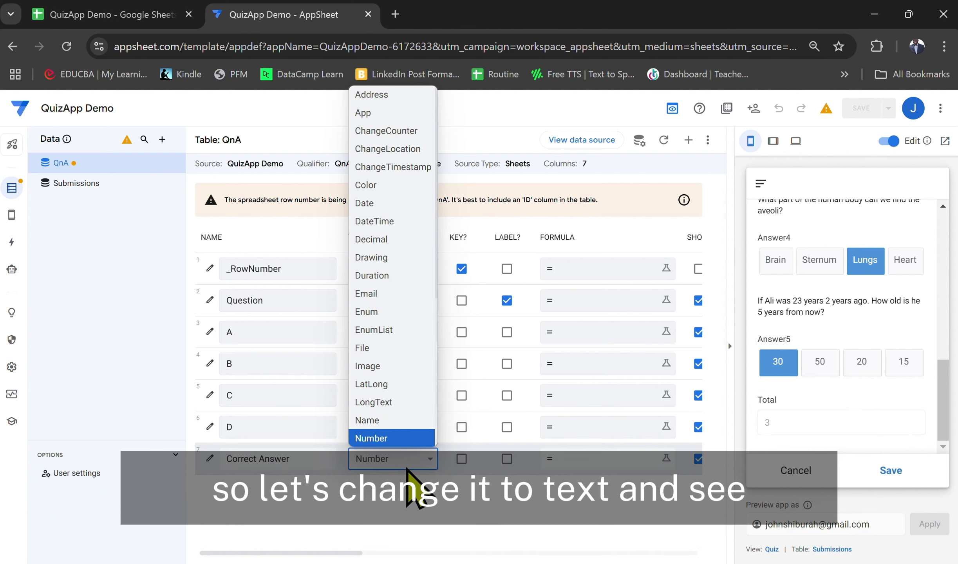
{"action": "key", "text": "t"}
{"action": "key", "text": "Return"}
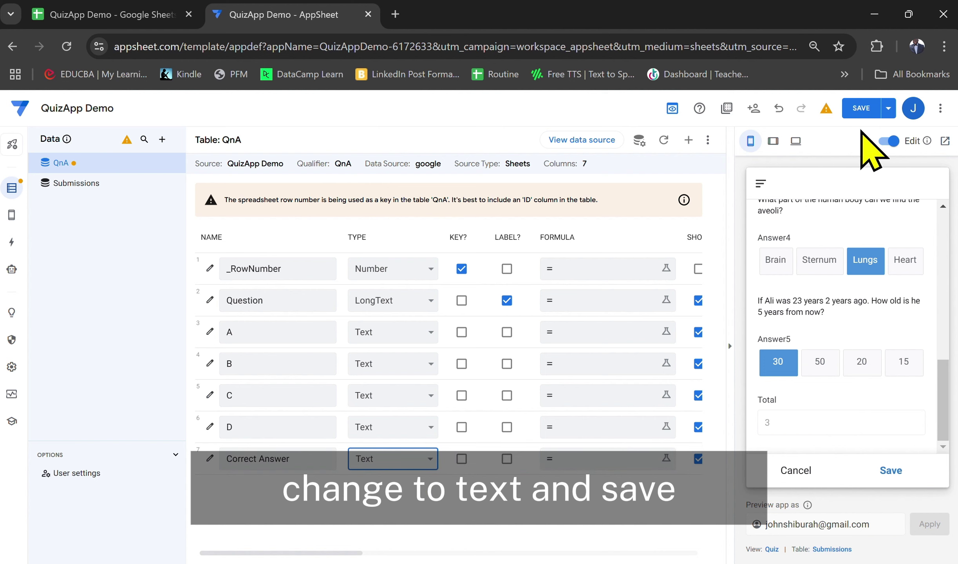
{"action": "left_click", "coordinate": [862, 111]}
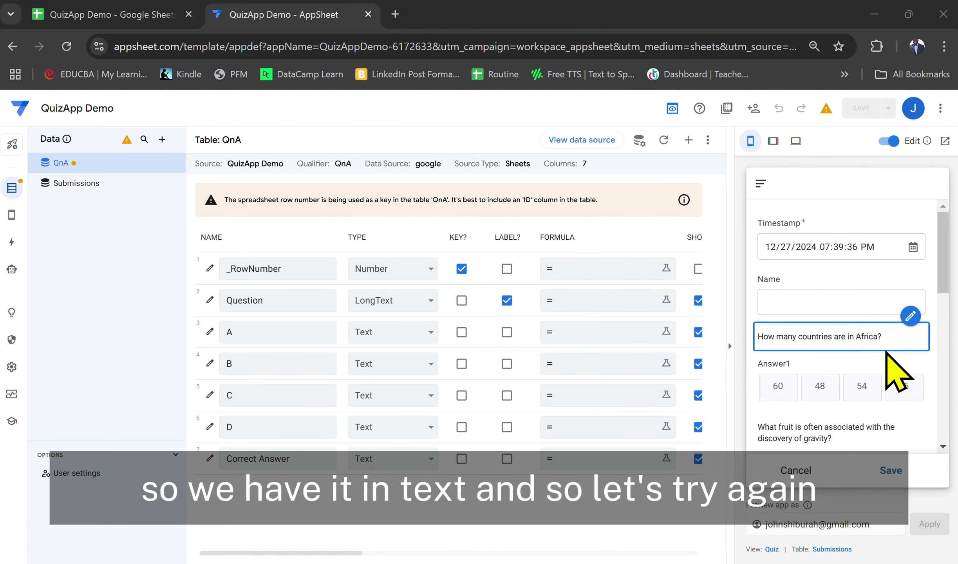
Re-answer the preview quiz starting with 54 for Africa and confirm the Total of 5
{"action": "scroll", "coordinate": [889, 353], "scroll_direction": "down", "scroll_amount": 3}
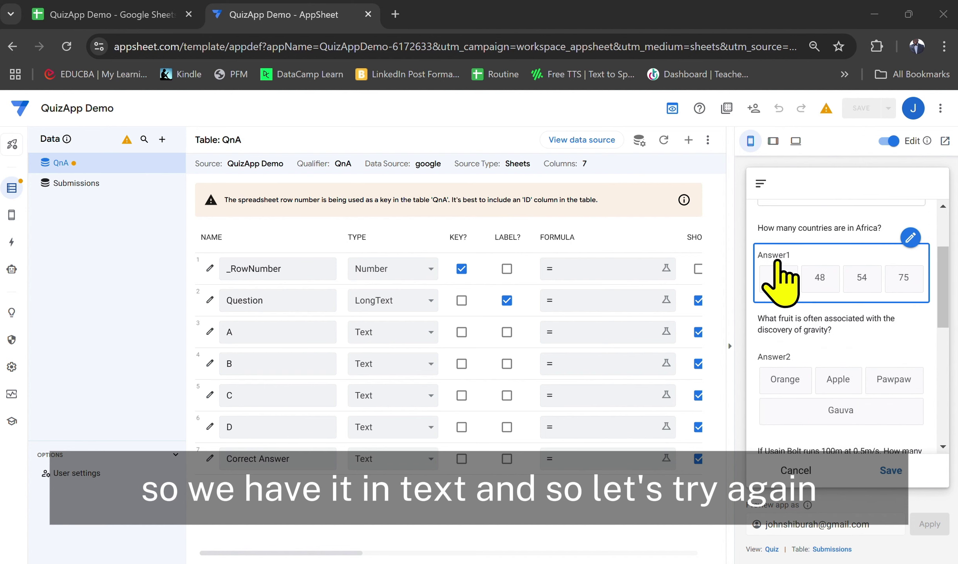
{"action": "left_click", "coordinate": [862, 277]}
{"action": "scroll", "coordinate": [875, 292], "scroll_direction": "down", "scroll_amount": 5}
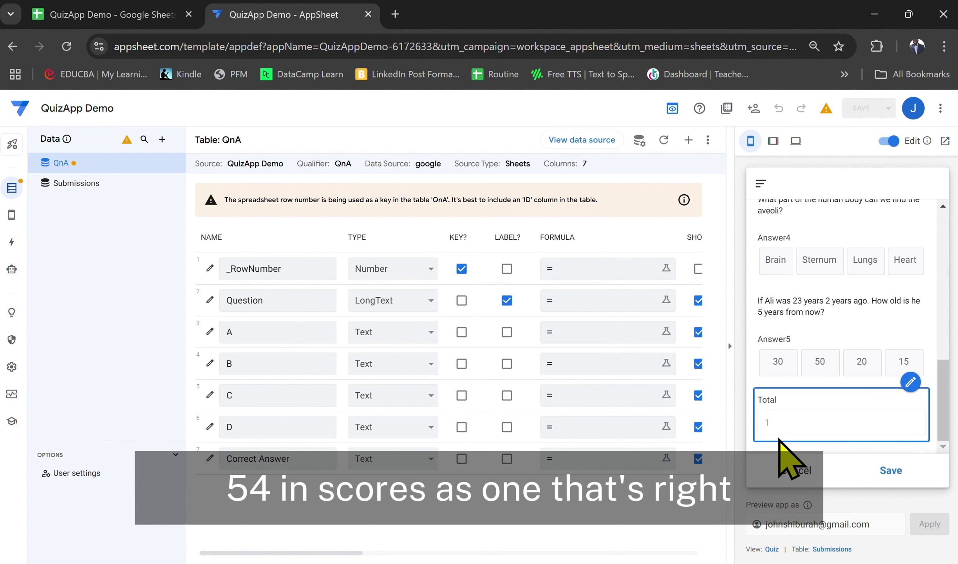
{"action": "scroll", "coordinate": [781, 423], "scroll_direction": "up", "scroll_amount": 8}
{"action": "scroll", "coordinate": [826, 406], "scroll_direction": "down", "scroll_amount": 3}
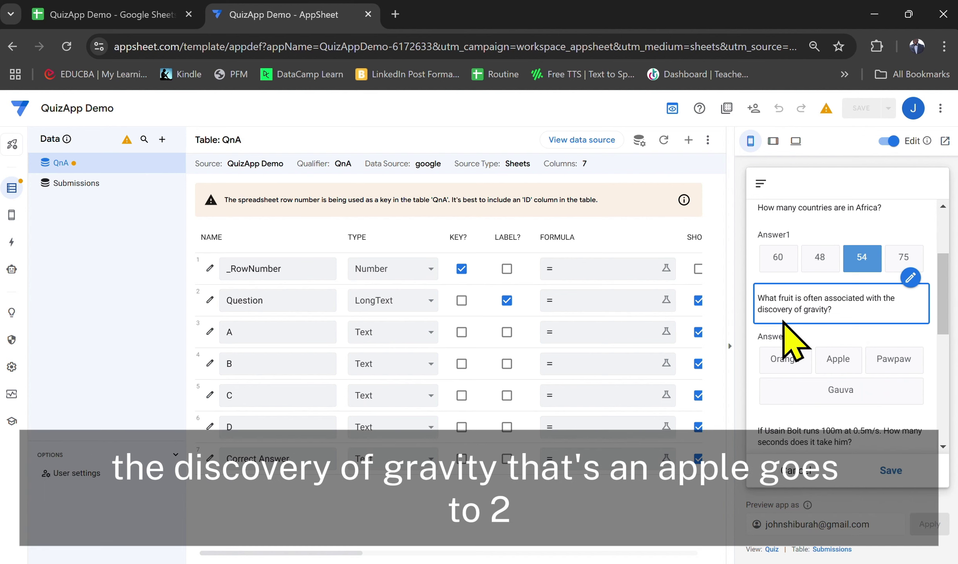
{"action": "scroll", "coordinate": [835, 366], "scroll_direction": "down", "scroll_amount": 5}
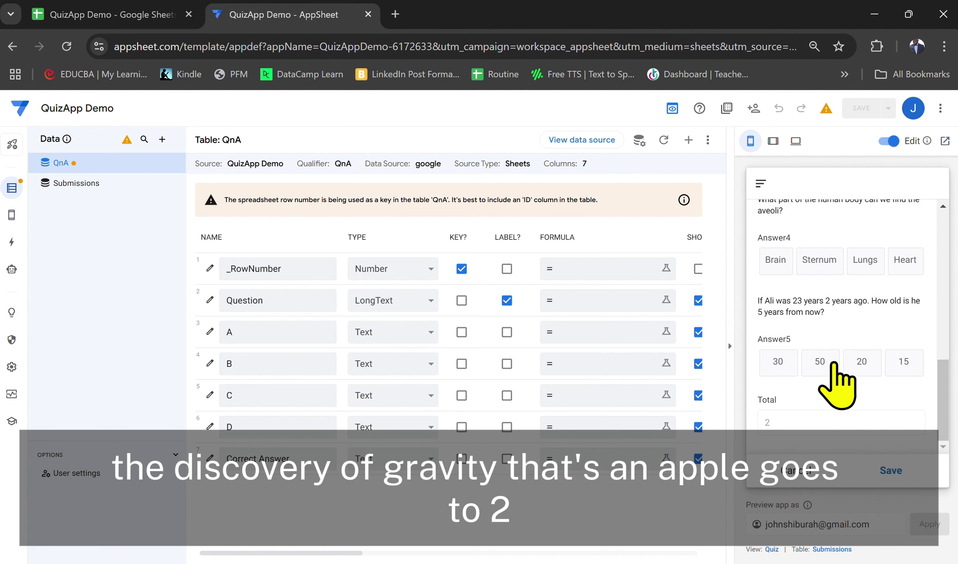
{"action": "scroll", "coordinate": [834, 366], "scroll_direction": "up", "scroll_amount": 5}
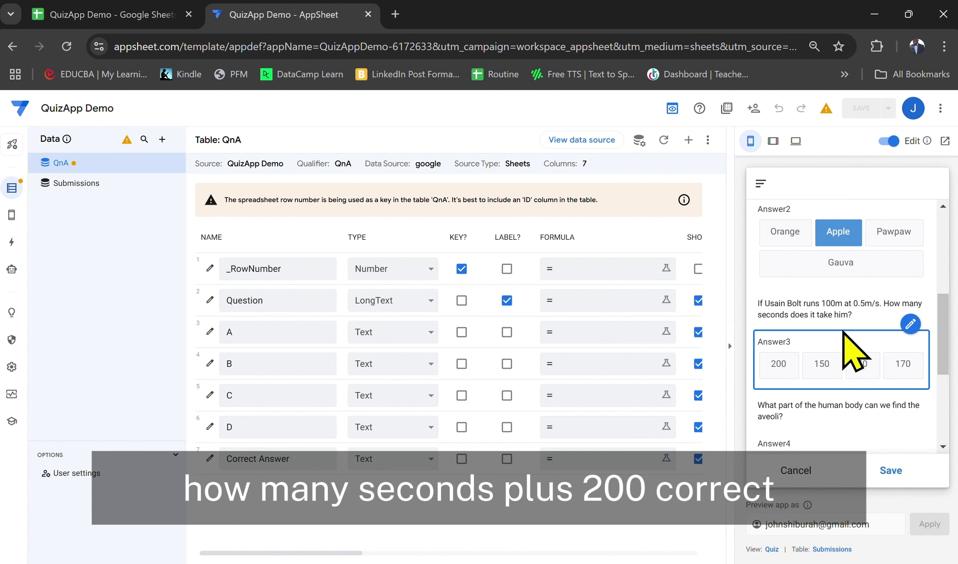
{"action": "scroll", "coordinate": [771, 367], "scroll_direction": "down", "scroll_amount": 5}
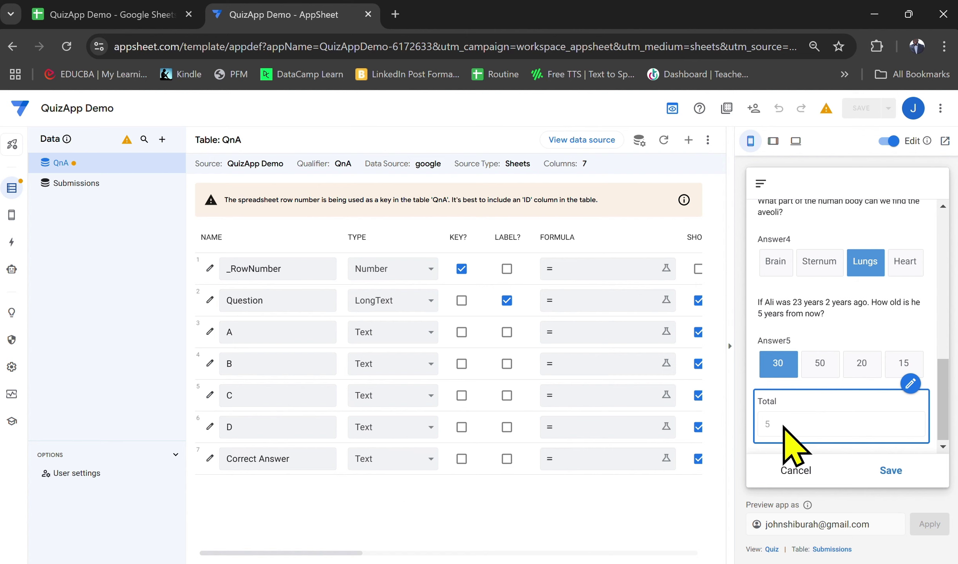
{"action": "scroll", "coordinate": [784, 427], "scroll_direction": "up", "scroll_amount": 10}
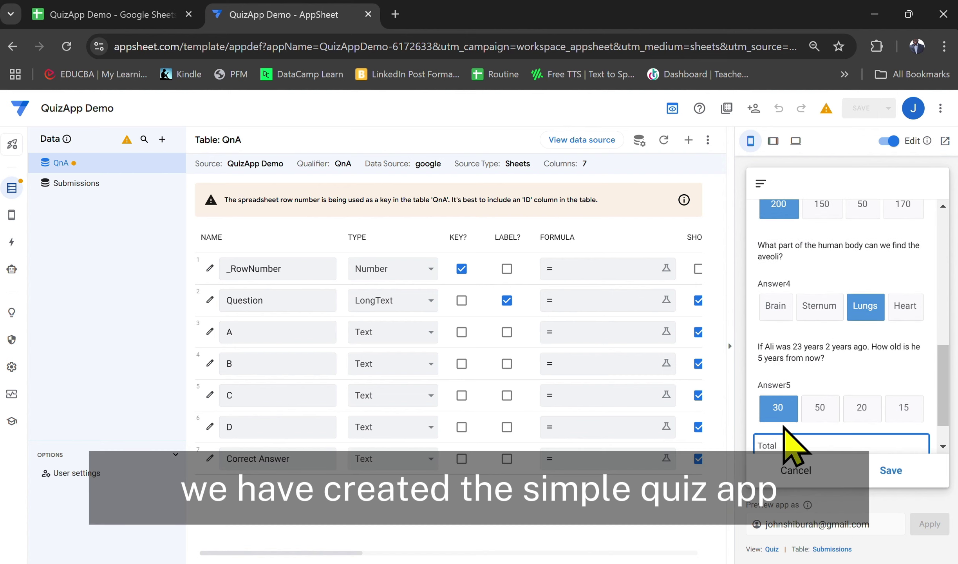
{"action": "scroll", "coordinate": [784, 427], "scroll_direction": "up", "scroll_amount": 2}
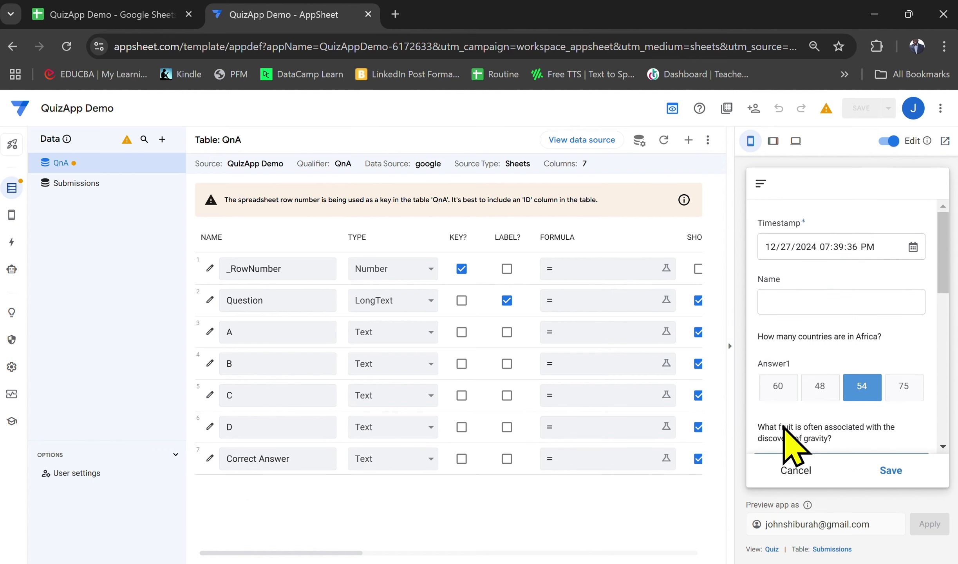
Enter the respondent's name in the Name field and submit the scored quiz entry
{"action": "left_click", "coordinate": [796, 298]}
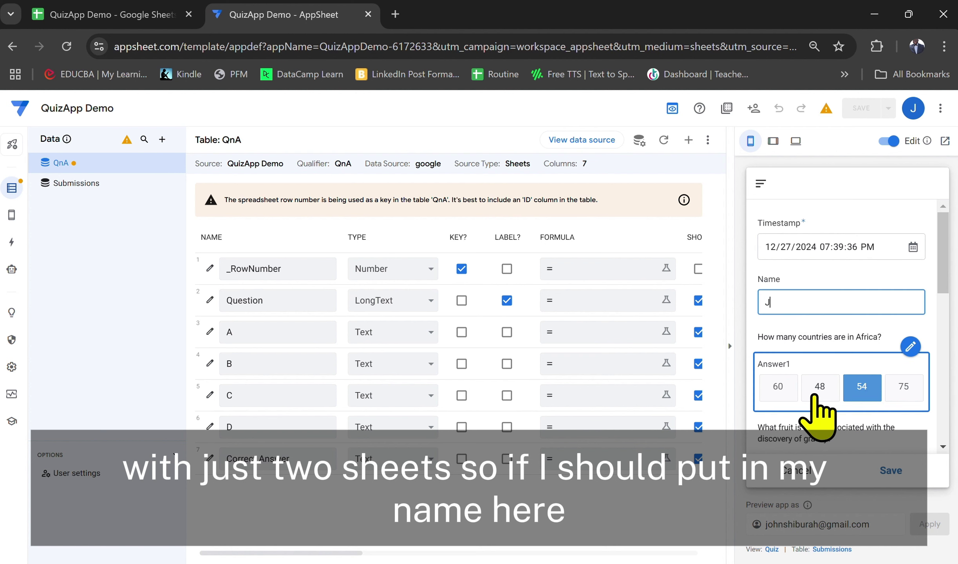
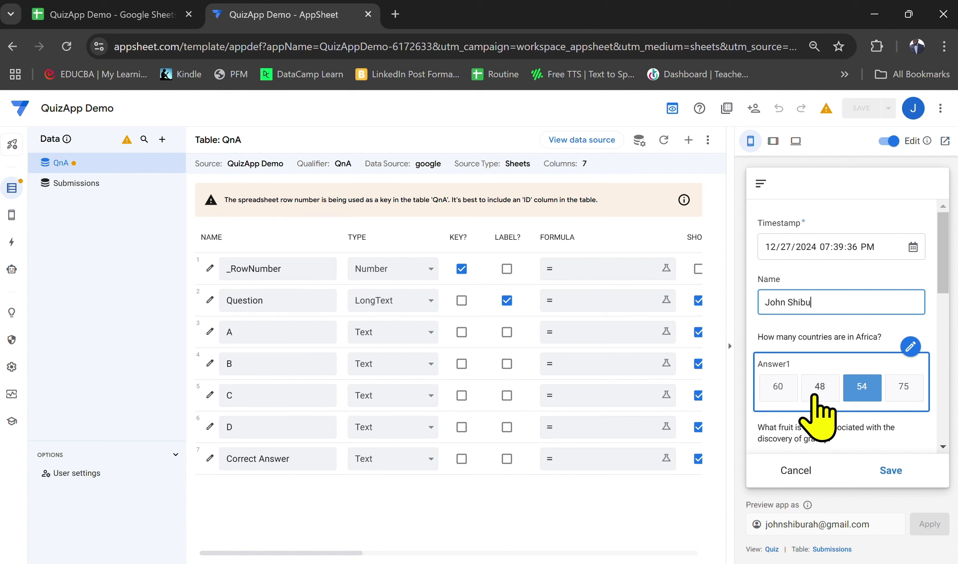
{"action": "left_click", "coordinate": [891, 471]}
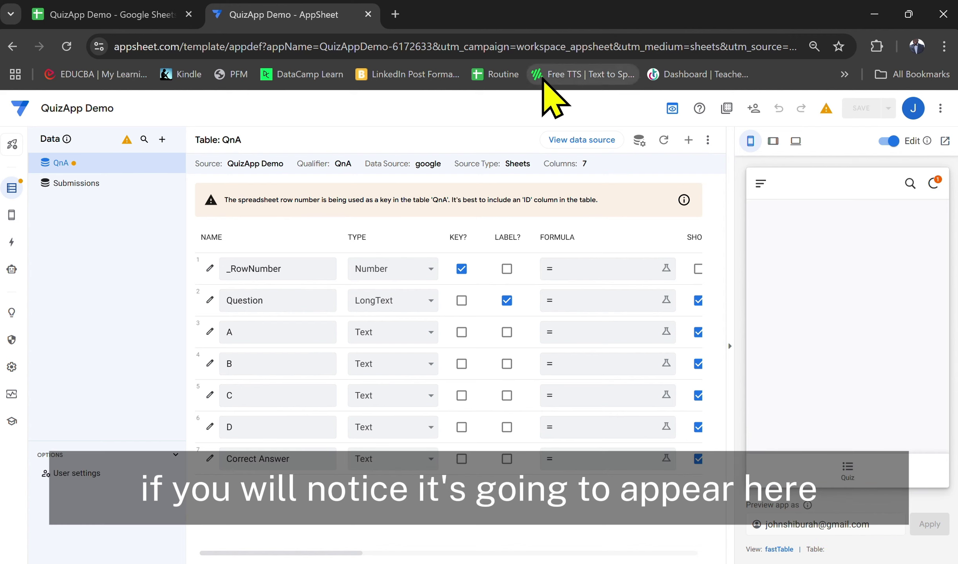
Show the Submissions sheet, confirm the new entry's Total of 5, and autofit column A
{"action": "left_click", "coordinate": [133, 24]}
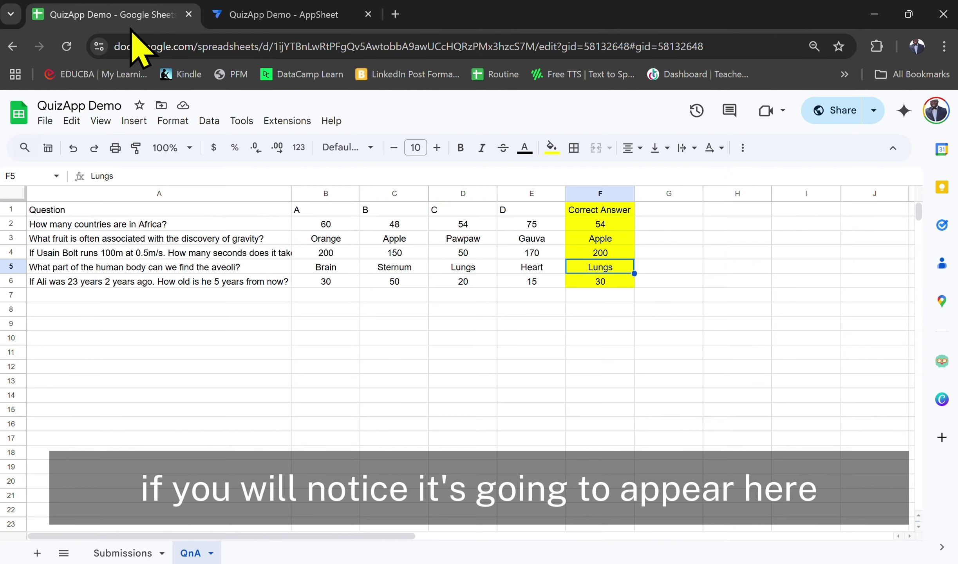
{"action": "left_click", "coordinate": [140, 554]}
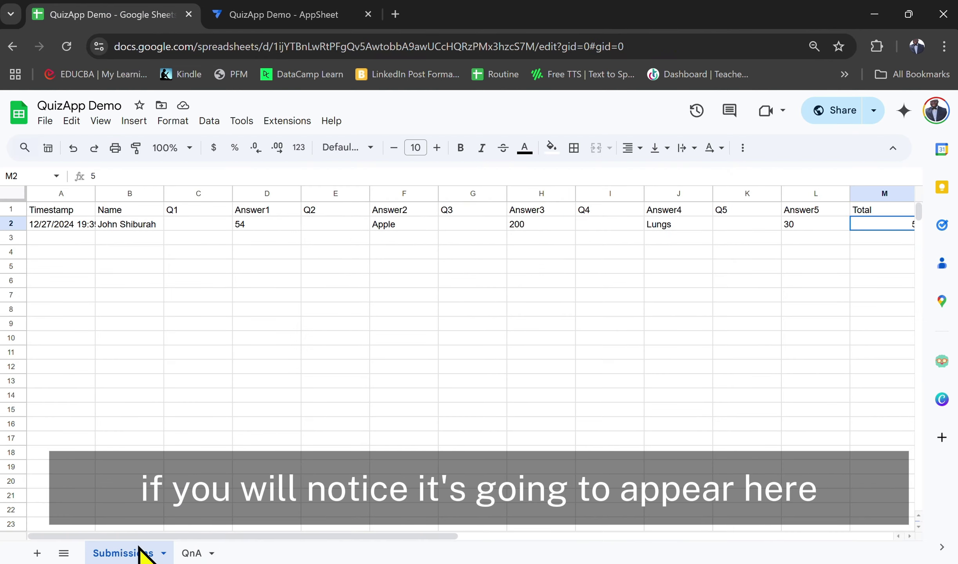
{"action": "scroll", "coordinate": [200, 269], "scroll_direction": "right", "scroll_amount": 5}
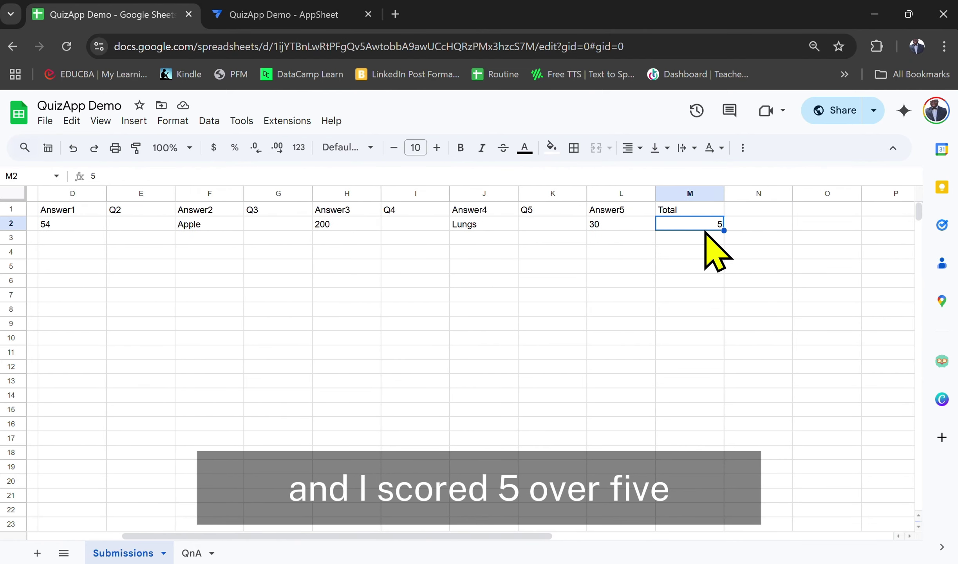
{"action": "scroll", "coordinate": [705, 235], "scroll_direction": "left", "scroll_amount": 5}
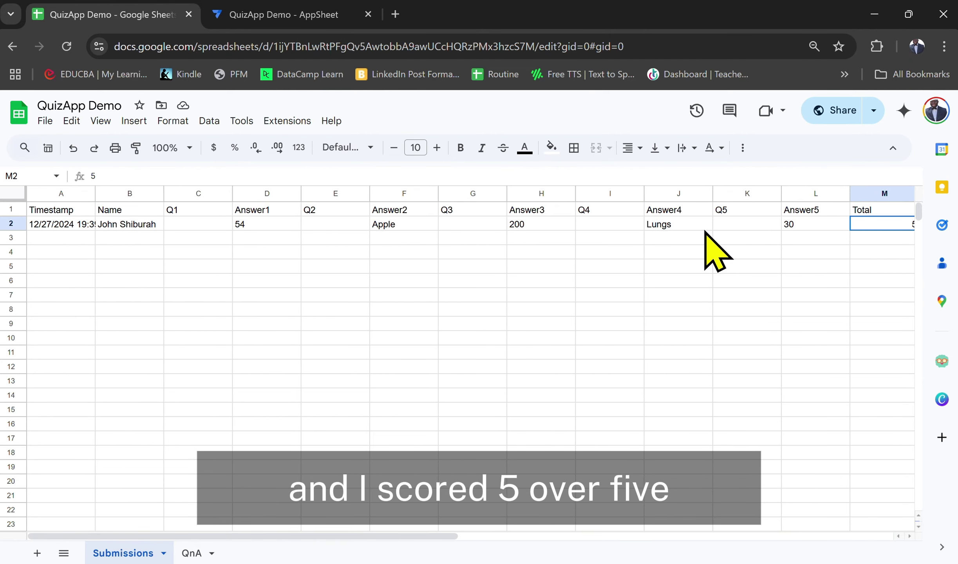
{"action": "double_click", "coordinate": [96, 193]}
{"action": "scroll", "coordinate": [278, 292], "scroll_direction": "right", "scroll_amount": 2}
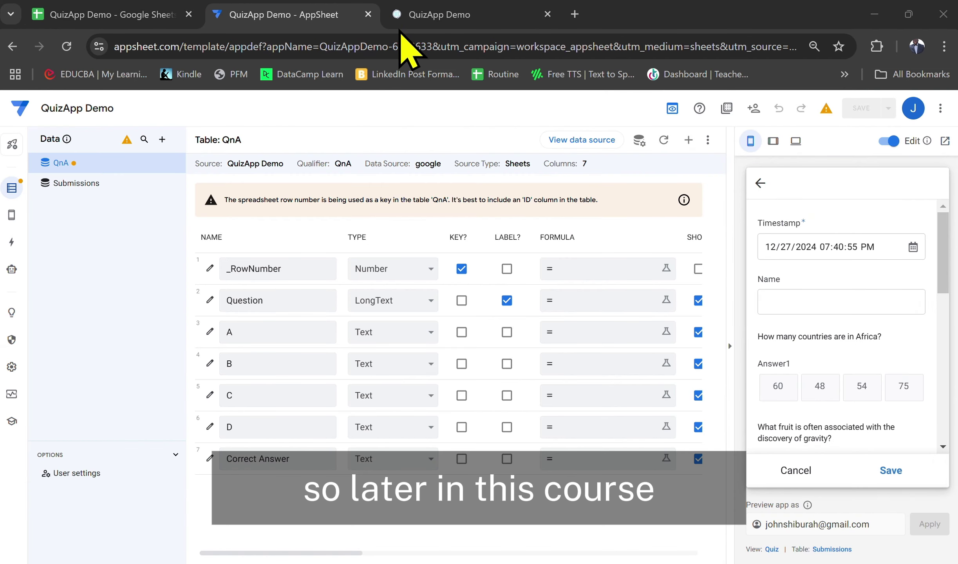
Scroll through the blank preview quiz form in AppSheet, confirming Total shows 0
{"action": "scroll", "coordinate": [824, 383], "scroll_direction": "down", "scroll_amount": 10}
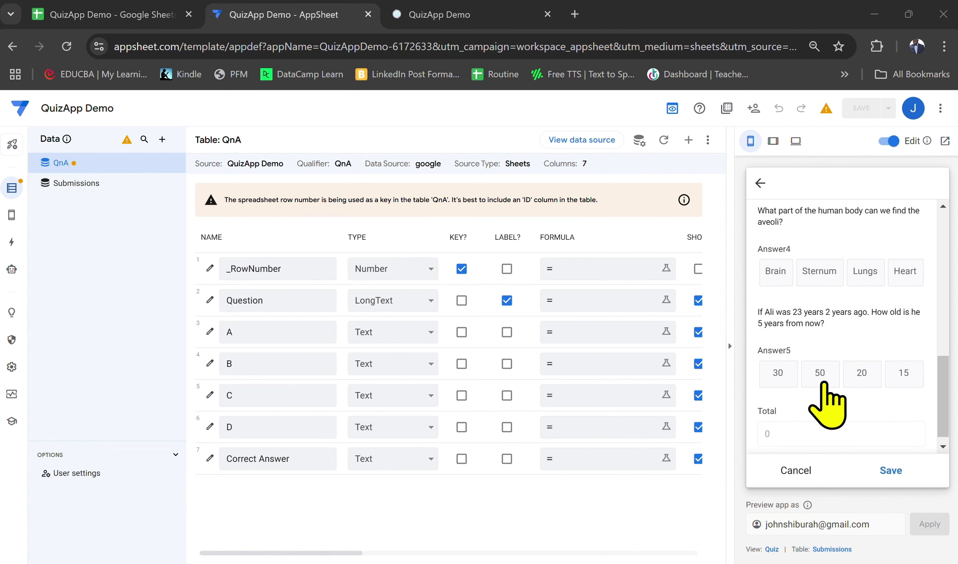
{"action": "scroll", "coordinate": [824, 386], "scroll_direction": "up", "scroll_amount": 2}
{"action": "scroll", "coordinate": [825, 386], "scroll_direction": "up", "scroll_amount": 5}
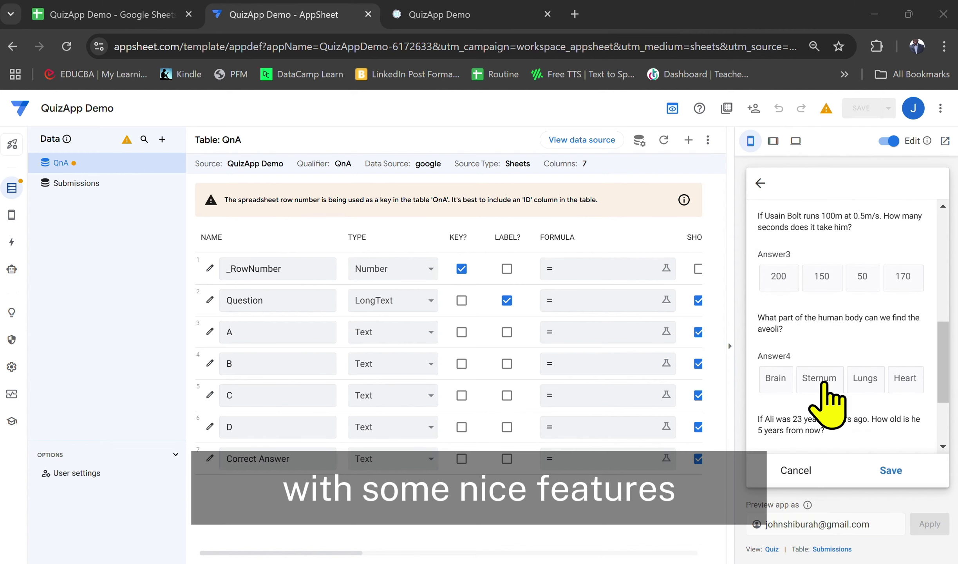
{"action": "scroll", "coordinate": [826, 404], "scroll_direction": "up", "scroll_amount": 3}
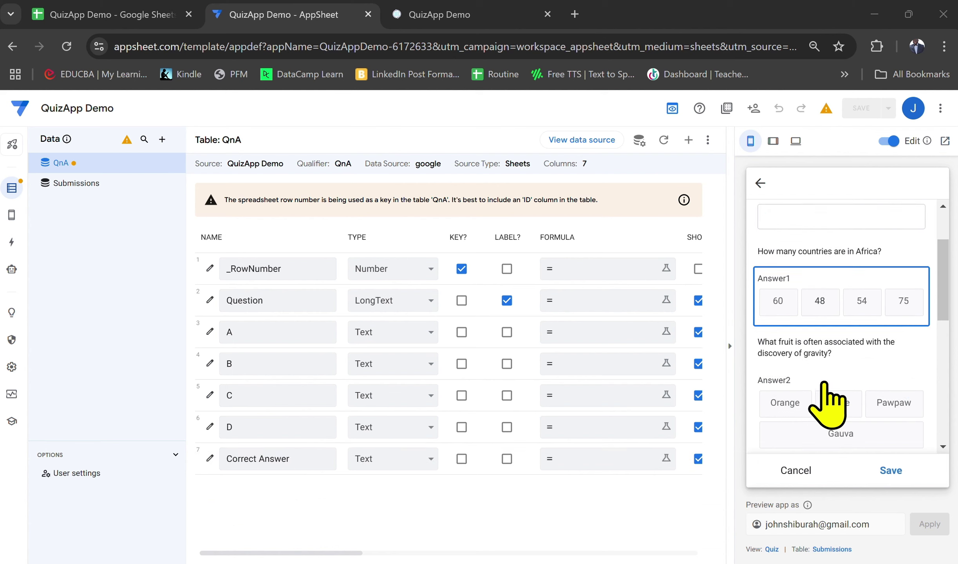